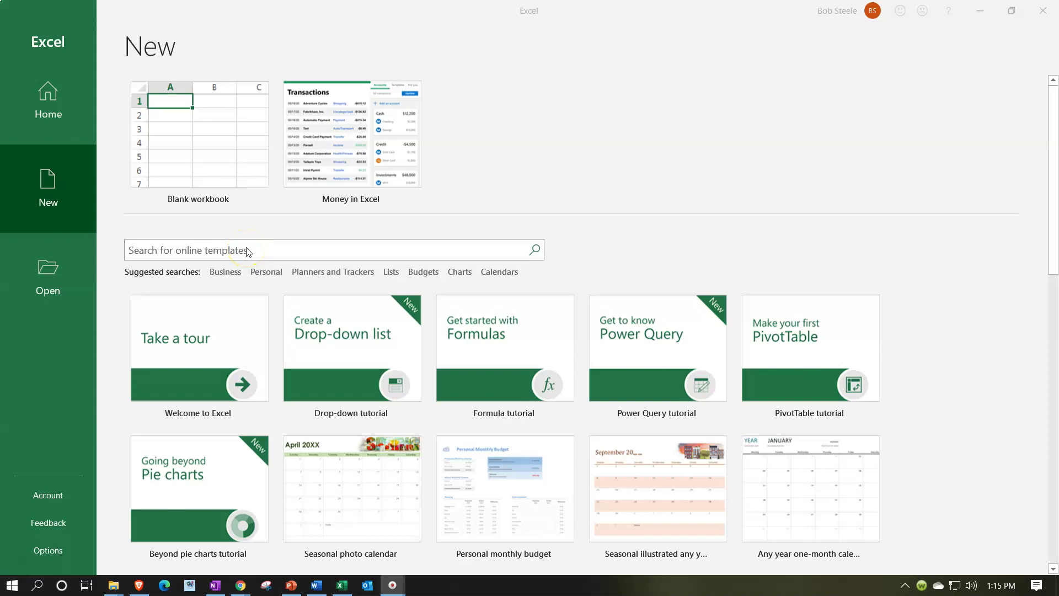
# Create a new workbook from the Money in Excel template
pyautogui.click(340, 151)
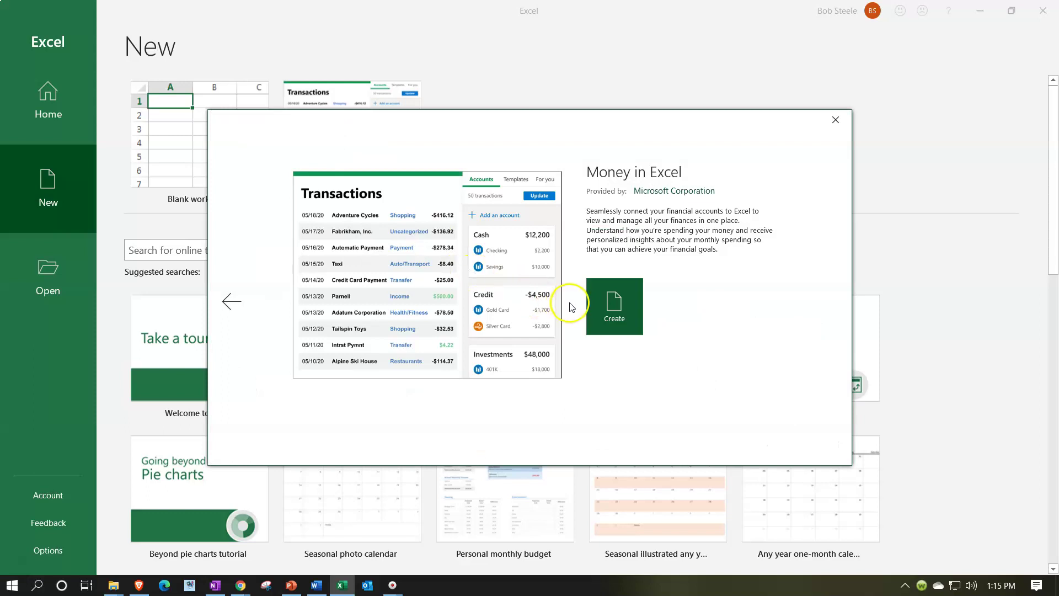
pyautogui.click(606, 316)
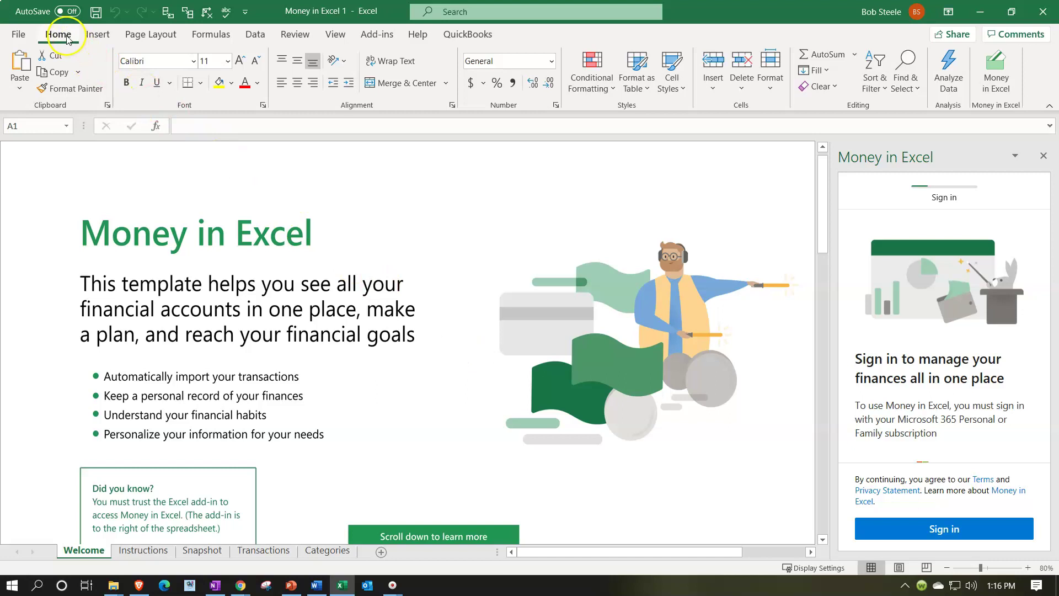
pyautogui.click(97, 34)
pyautogui.click(60, 38)
pyautogui.click(1002, 90)
pyautogui.click(106, 554)
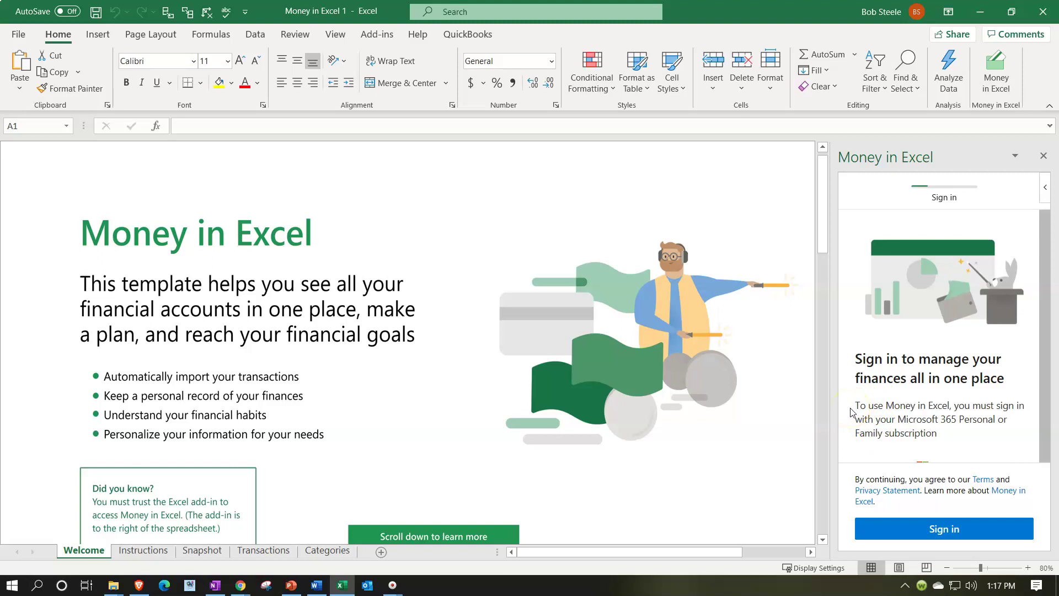
# Sign in to Money in Excel and continue with the option for information, tips and offers kept selected
pyautogui.scroll(-1, 851, 412)
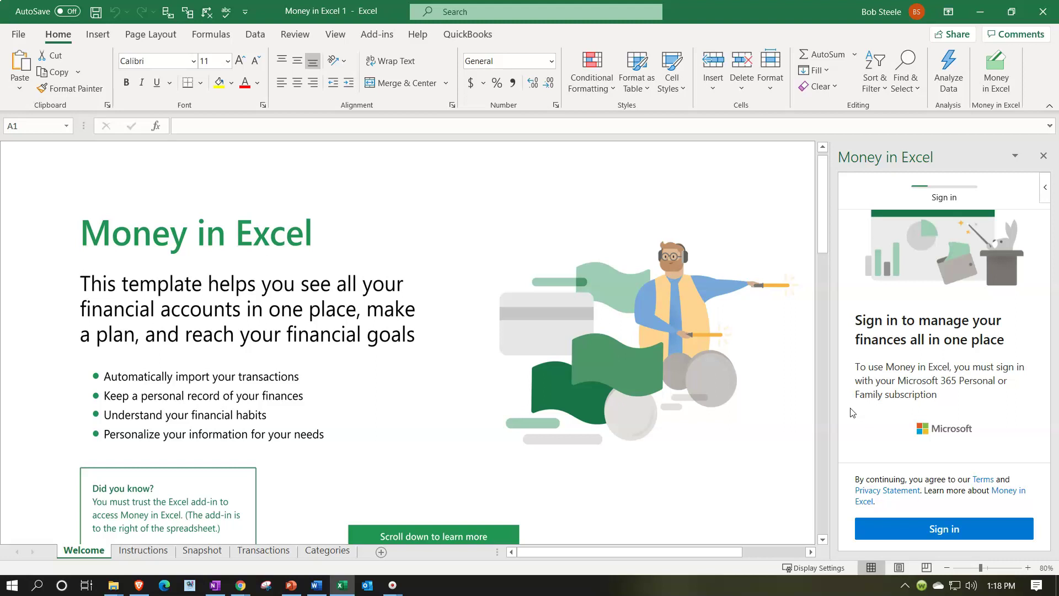
pyautogui.click(894, 529)
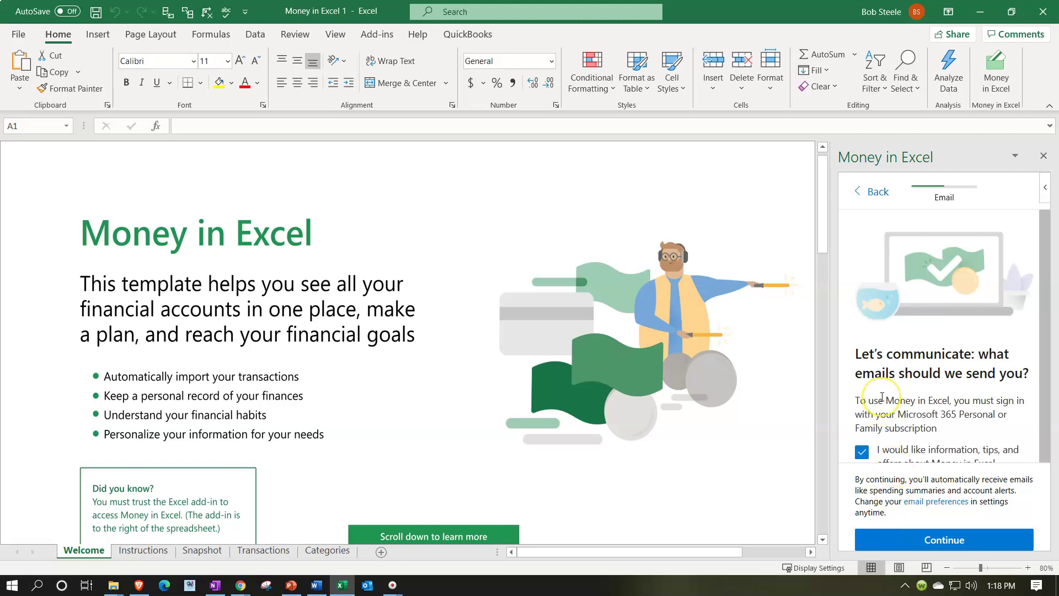
pyautogui.scroll(-1, 882, 396)
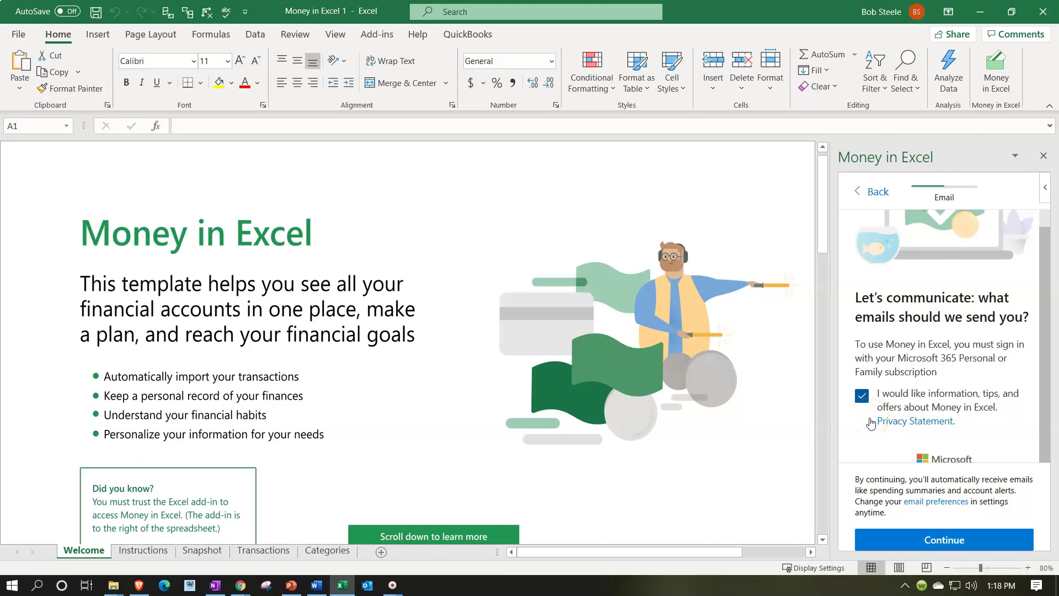
pyautogui.scroll(-1, 871, 424)
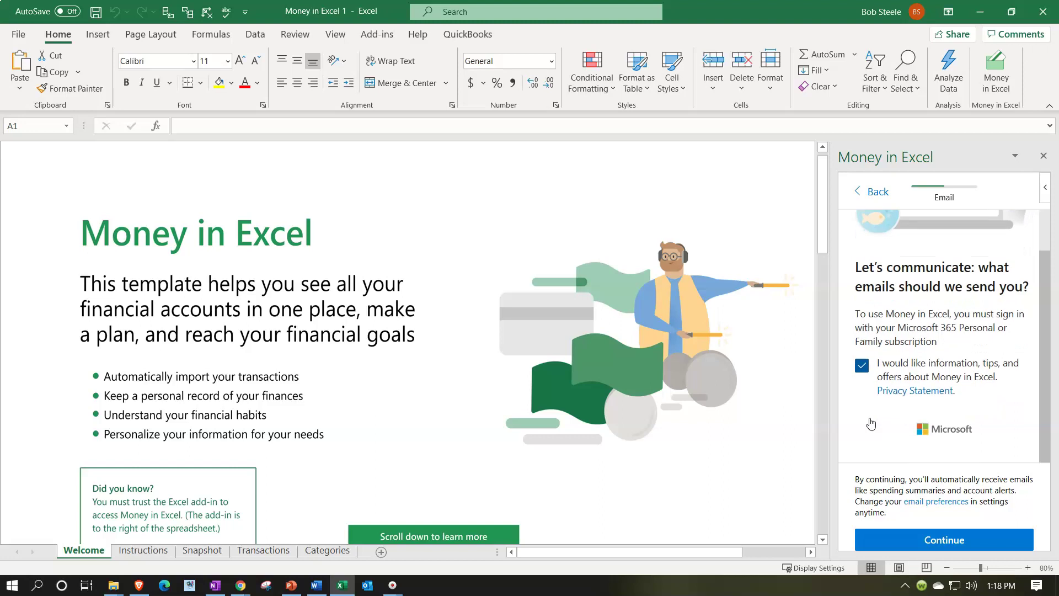
pyautogui.click(886, 543)
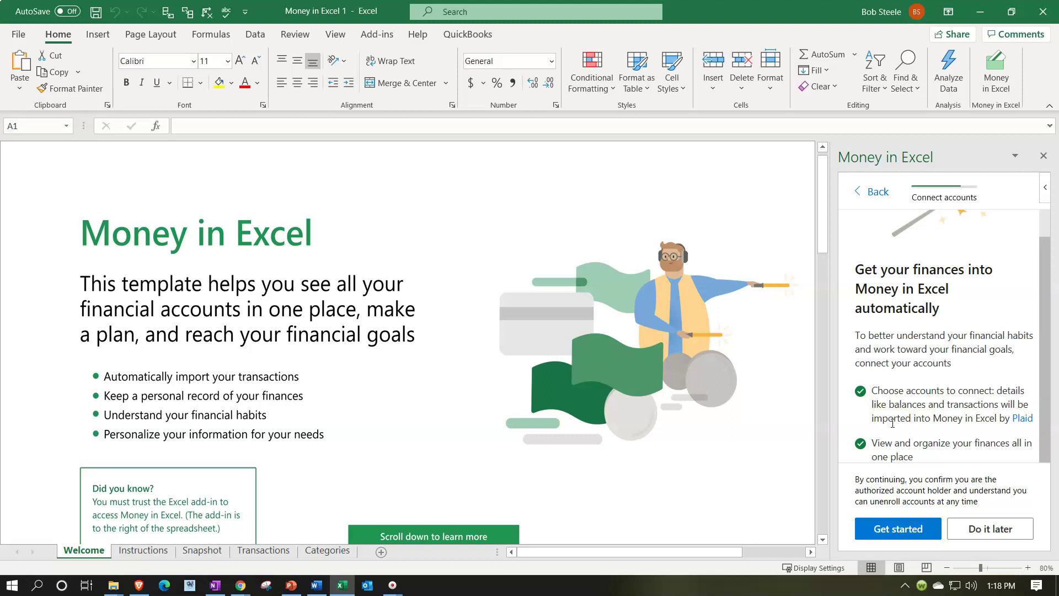
# Review the information about connecting accounts and postpone connecting them
pyautogui.scroll(-1, 892, 423)
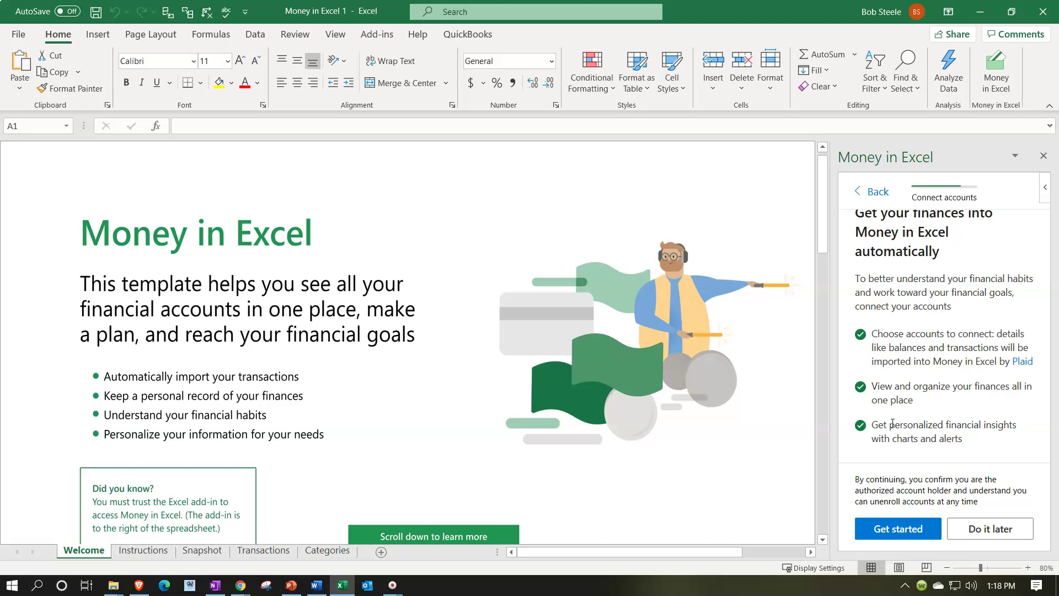
pyautogui.scroll(-1, 891, 422)
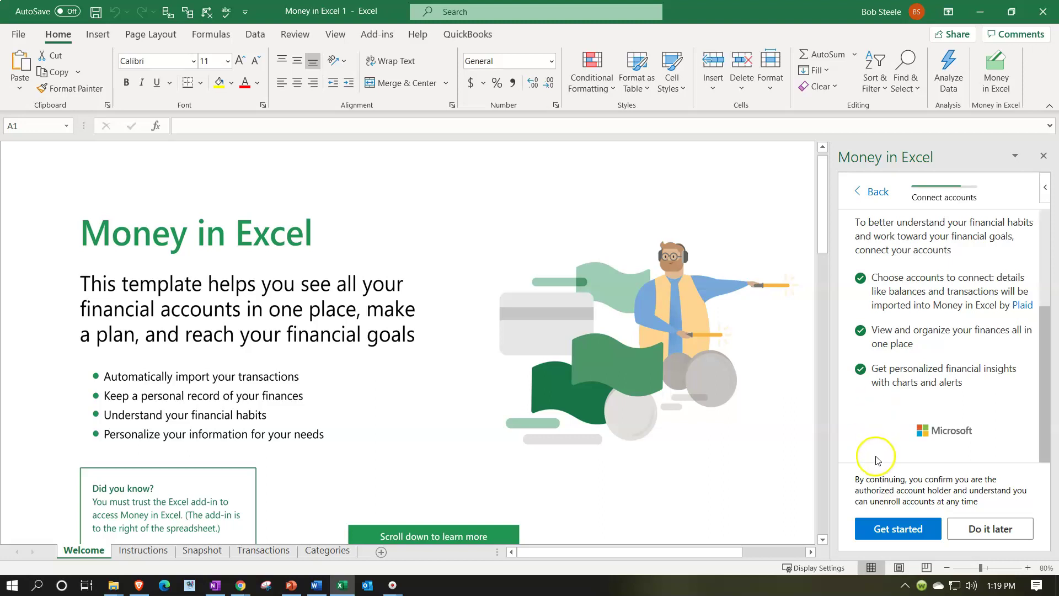
pyautogui.click(899, 529)
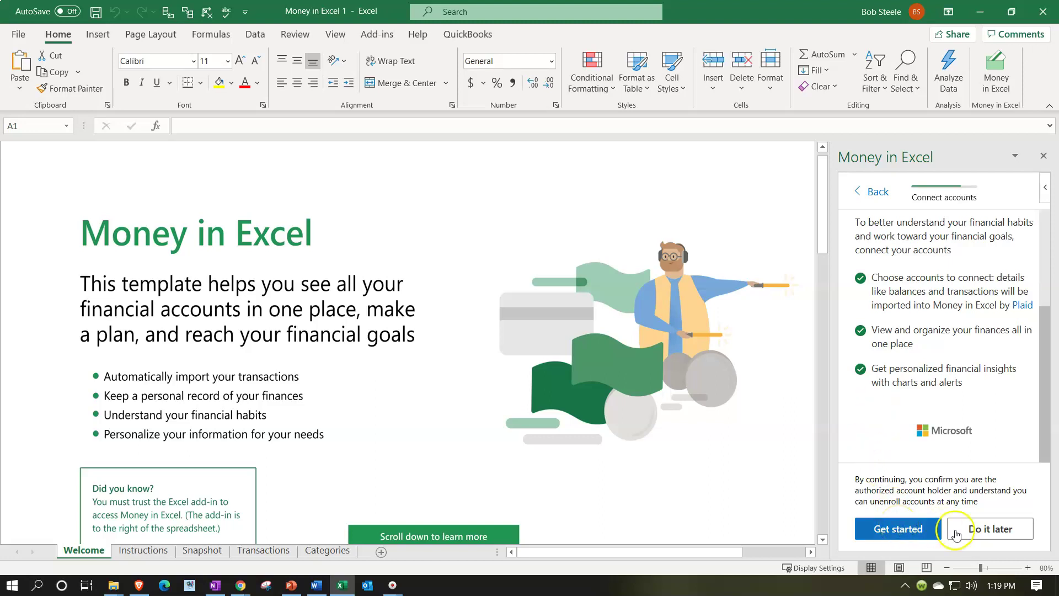
pyautogui.click(995, 531)
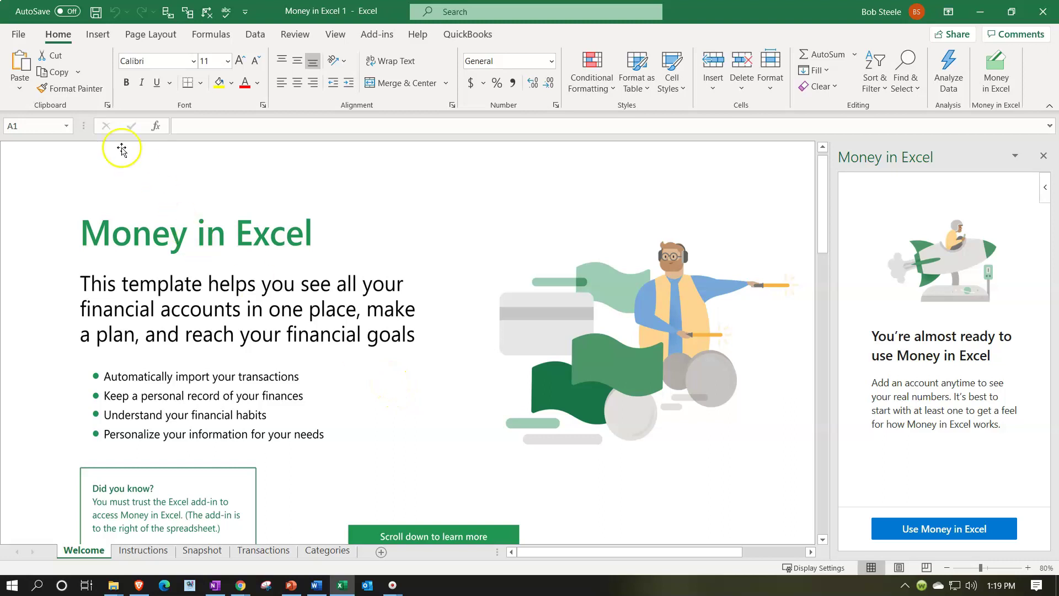
# Start saving the workbook under a new name and choose the Desktop's Money In Excel folder as its location
pyautogui.click(18, 37)
pyautogui.click(17, 37)
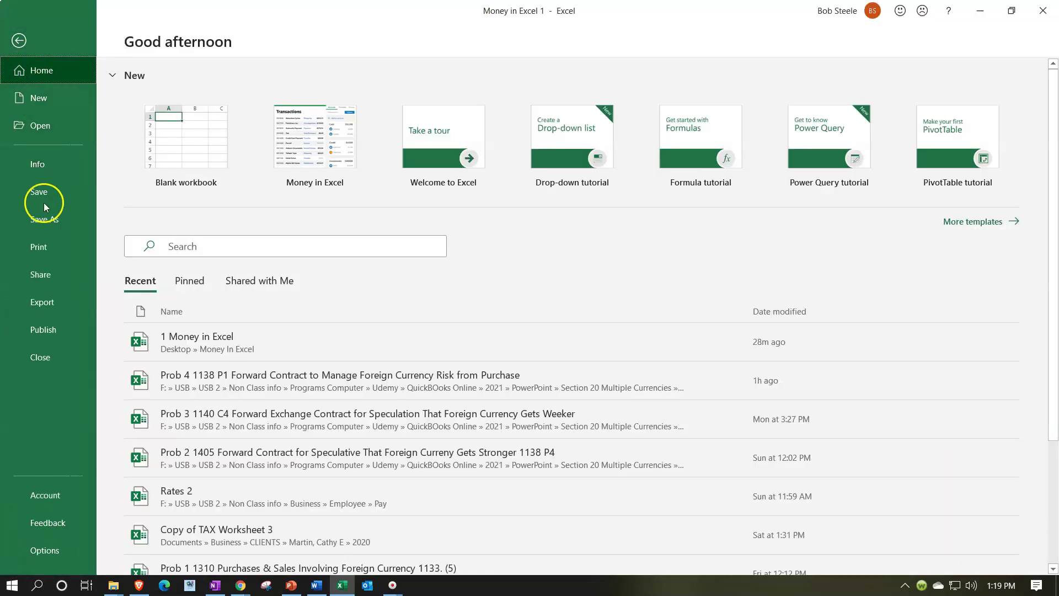
pyautogui.click(44, 223)
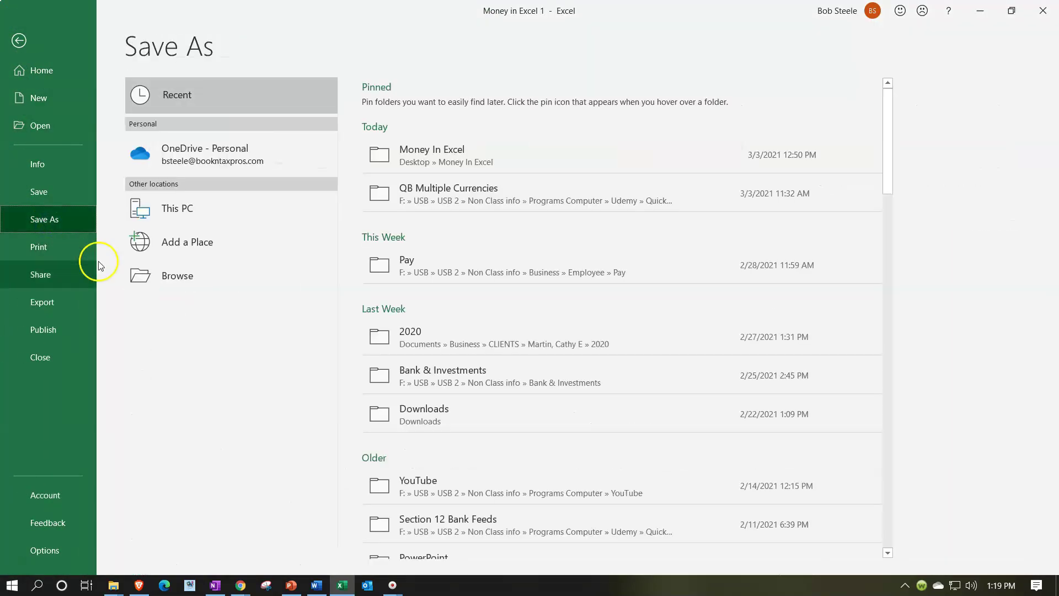
pyautogui.click(150, 273)
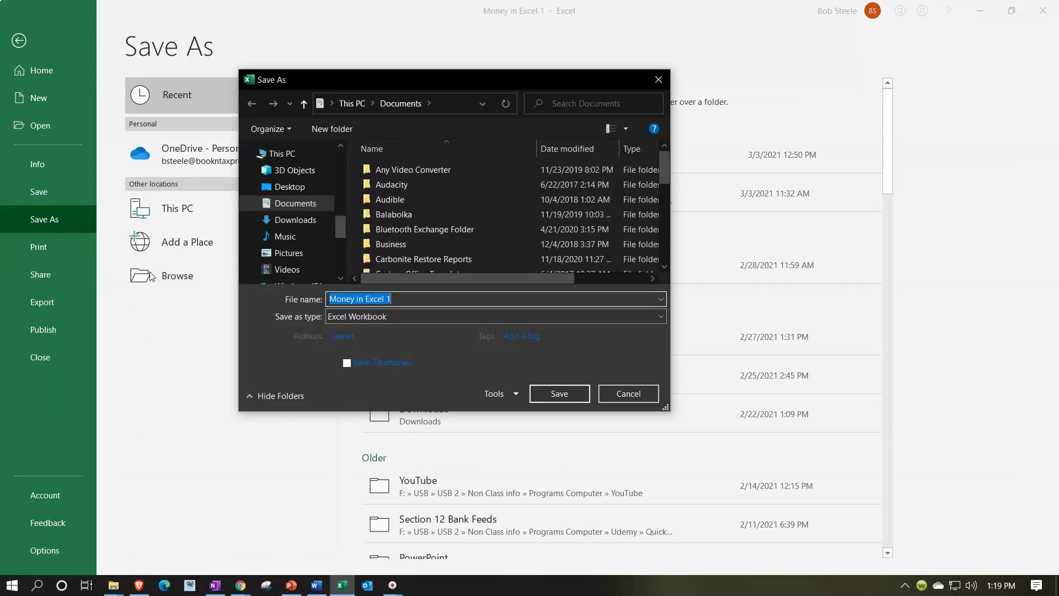
pyautogui.click(288, 252)
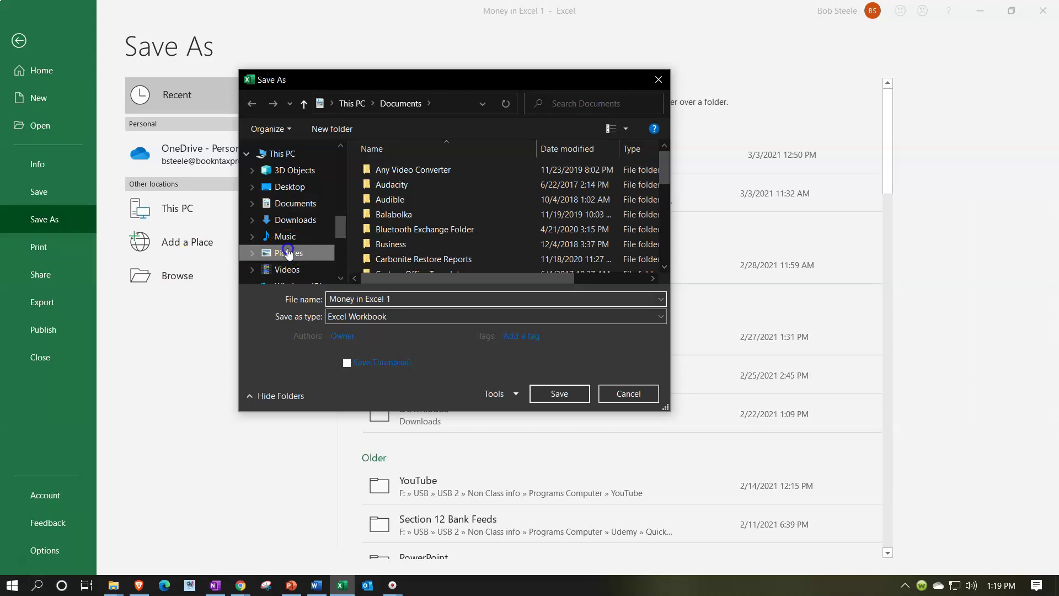
pyautogui.click(271, 190)
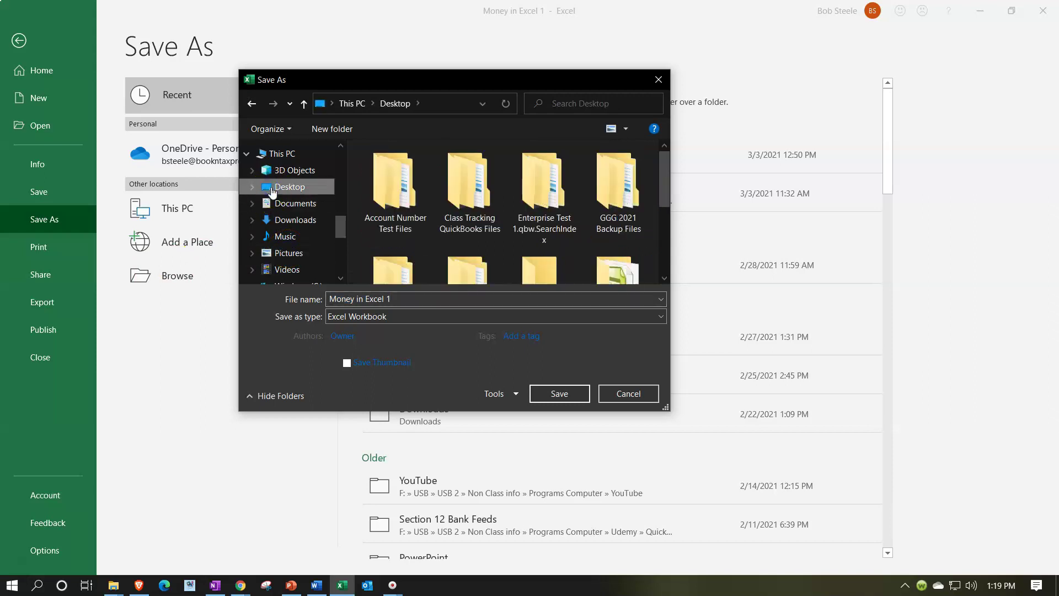
pyautogui.click(389, 122)
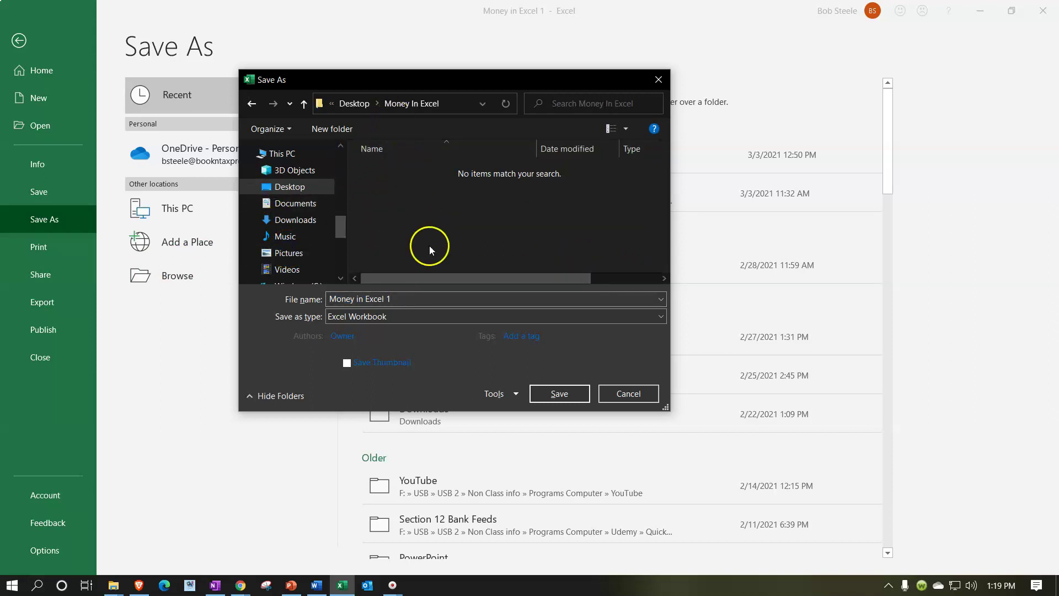
# Name the file "1 Money in Excel" and save it as an Excel Workbook
pyautogui.click(400, 298)
pyautogui.click(400, 298)
pyautogui.press('BackSpace')
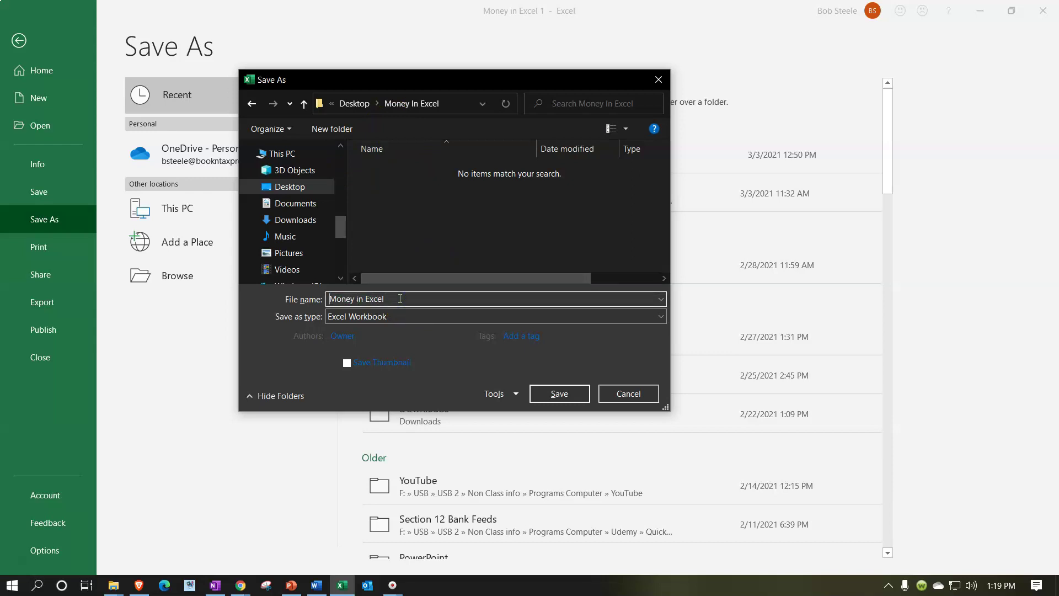
pyautogui.press('Home')
pyautogui.write('1')
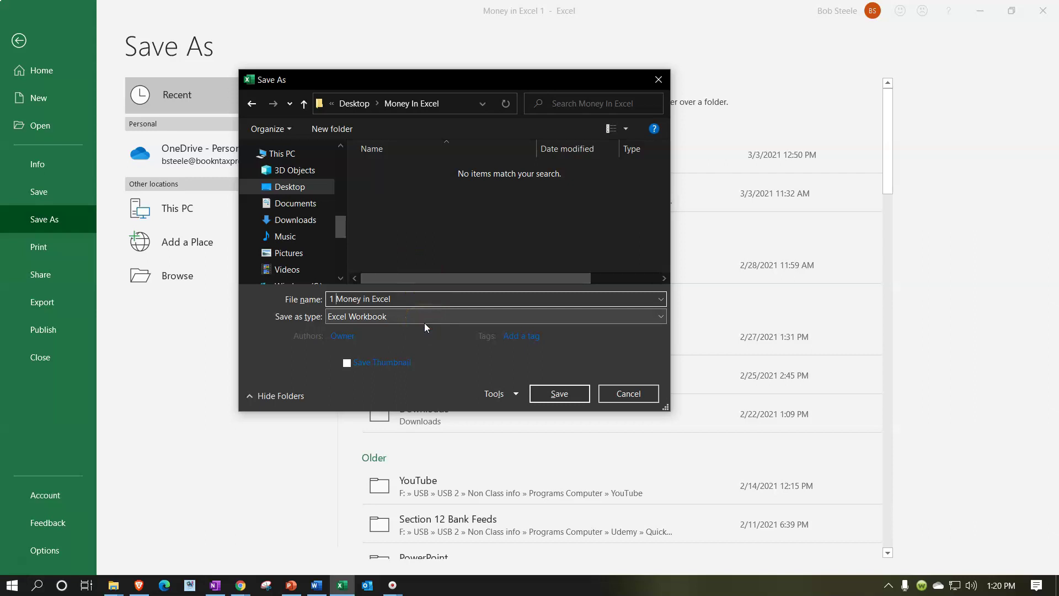
pyautogui.click(542, 387)
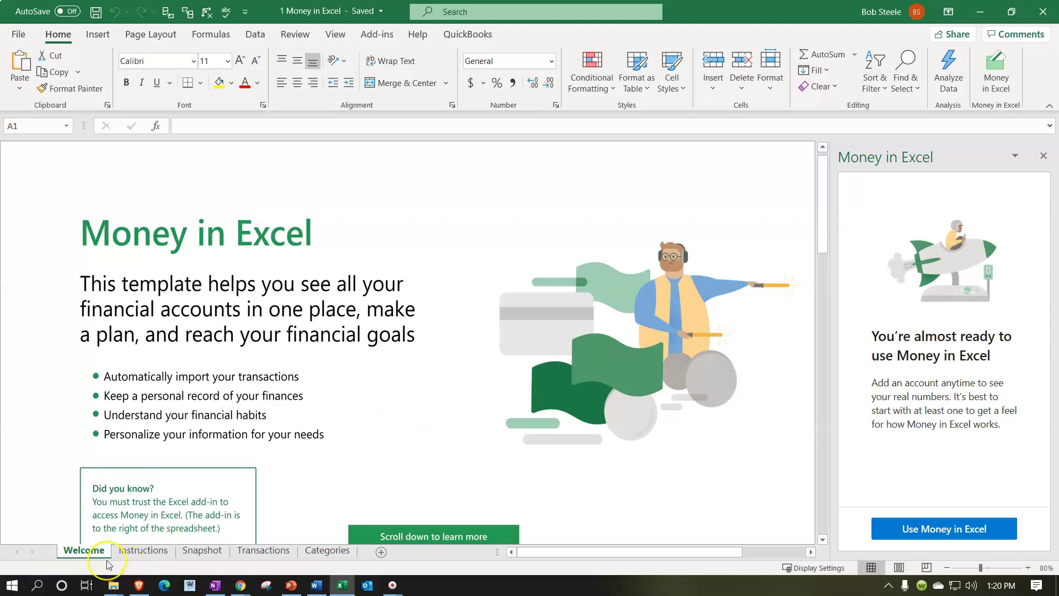
# Examine the Welcome sheet's introduction and its numbered sections on accounts, categories, the pane, templates and spending habits
pyautogui.click(145, 555)
pyautogui.click(185, 552)
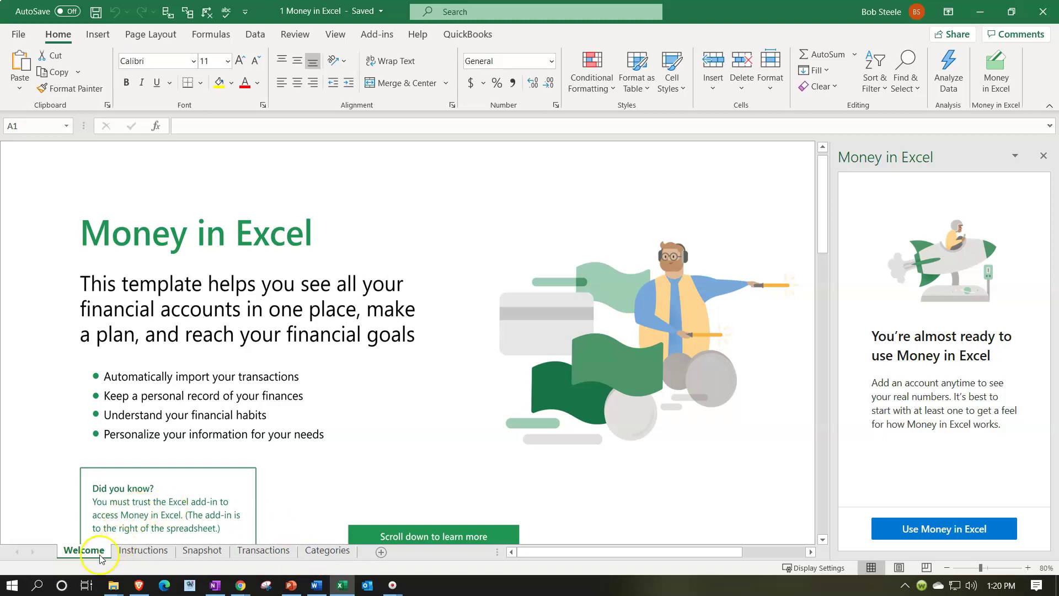
pyautogui.click(60, 364)
pyautogui.scroll(-2, 60, 364)
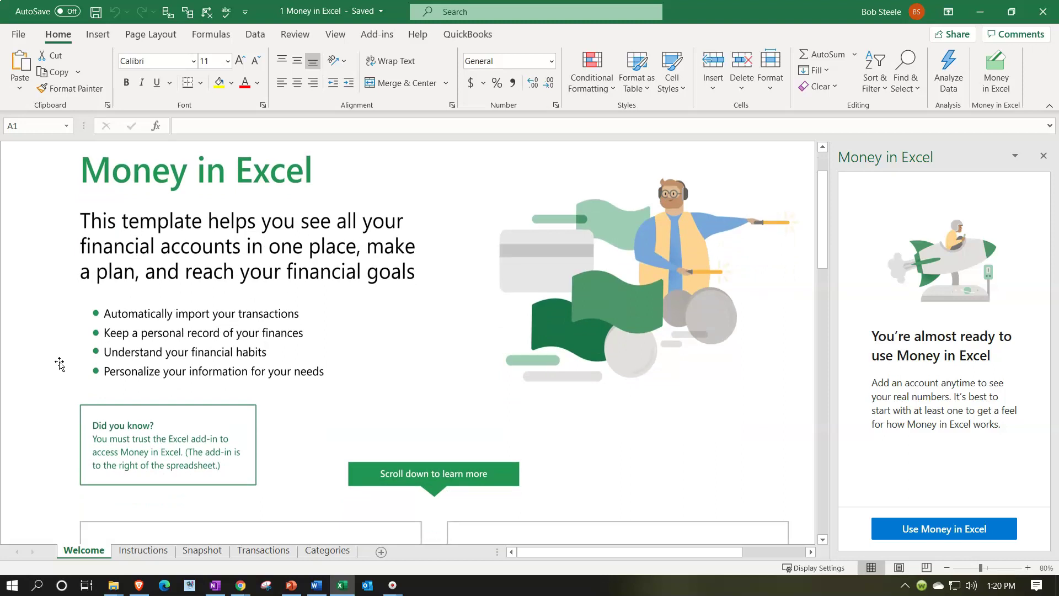
pyautogui.scroll(-1, 60, 364)
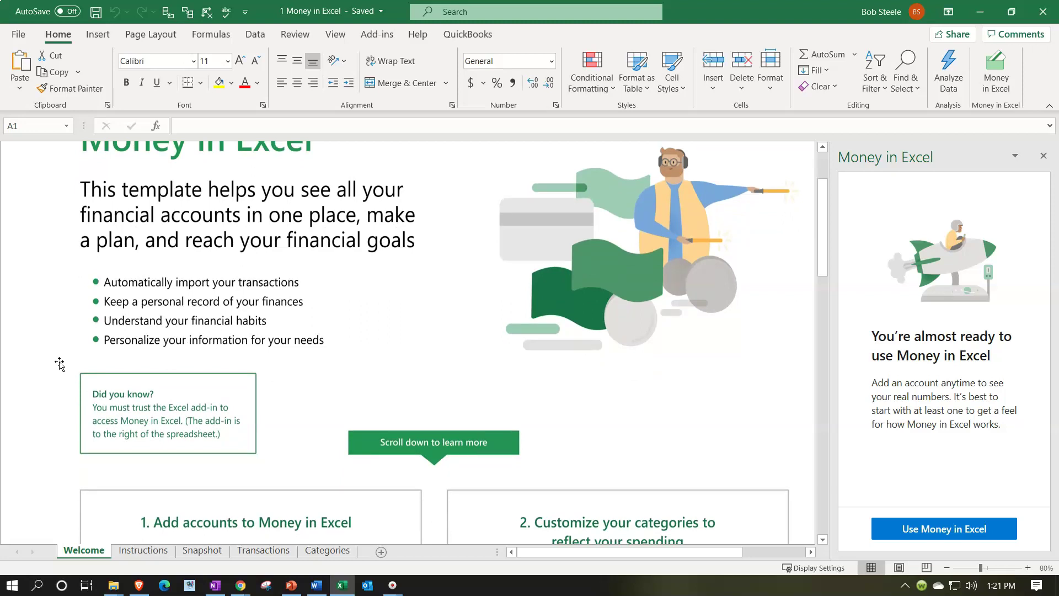
pyautogui.scroll(-4, 60, 364)
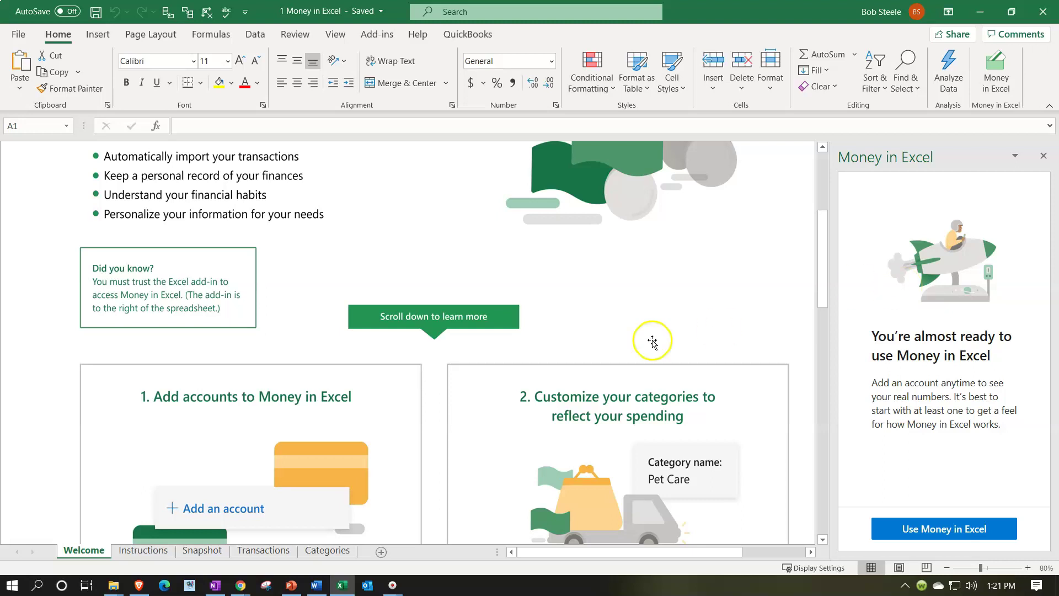
pyautogui.scroll(-1, 37, 337)
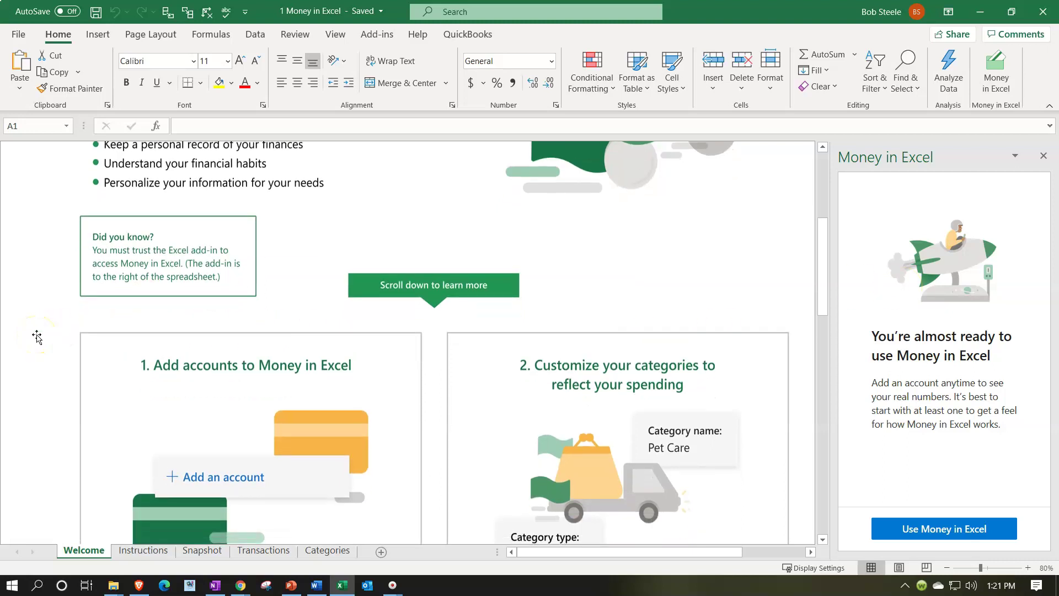
pyautogui.scroll(-2, 36, 337)
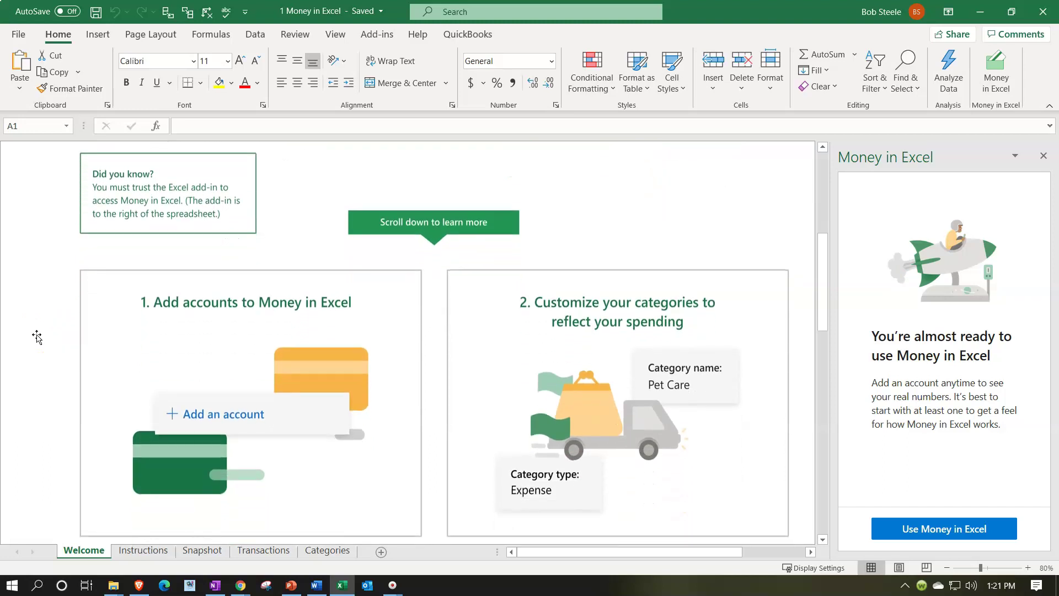
pyautogui.scroll(-1, 37, 337)
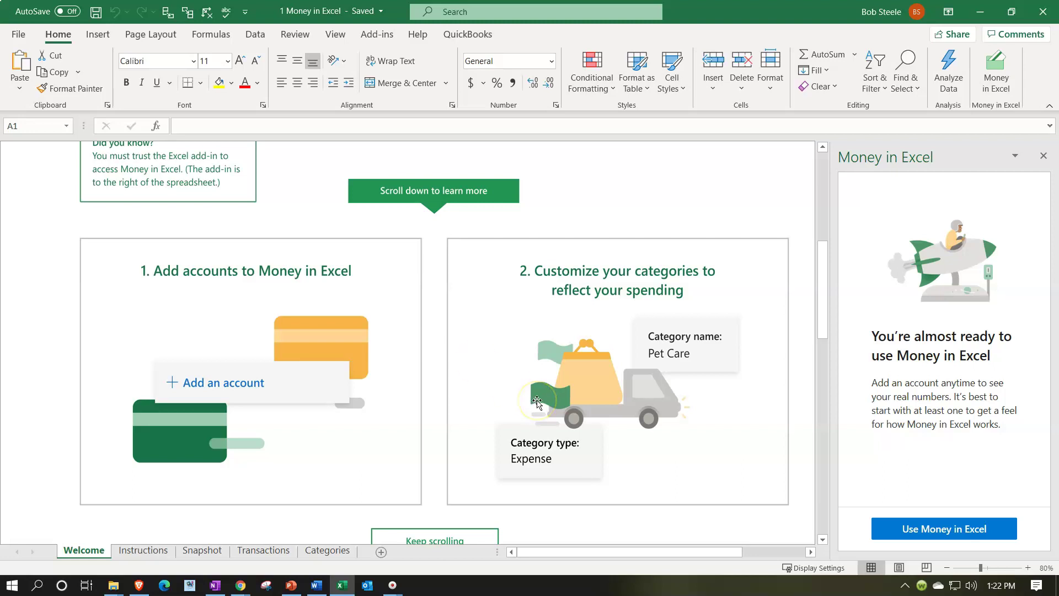
pyautogui.scroll(-1, 537, 403)
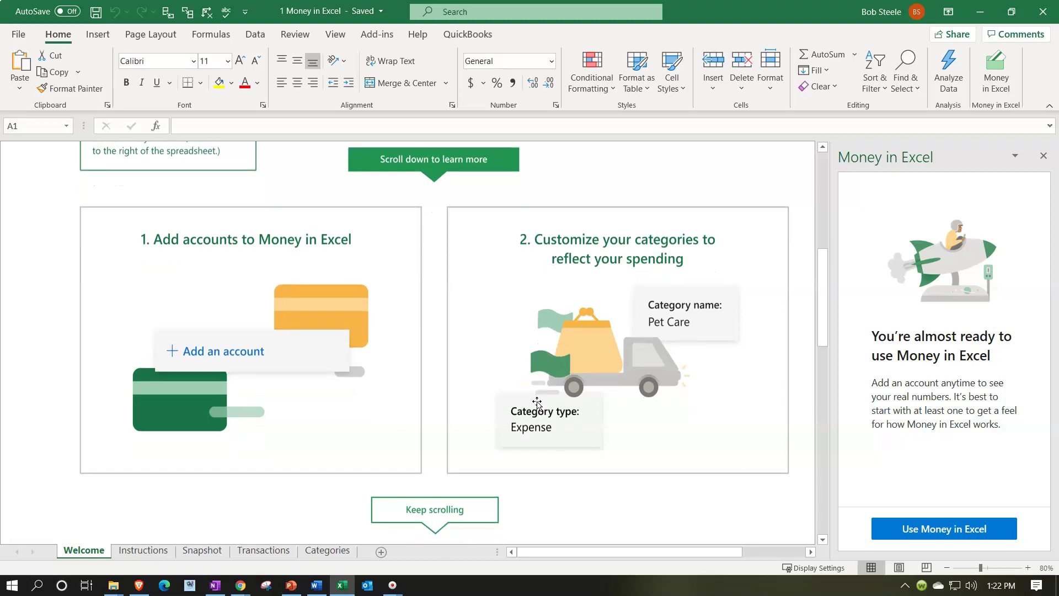
pyautogui.scroll(-5, 536, 403)
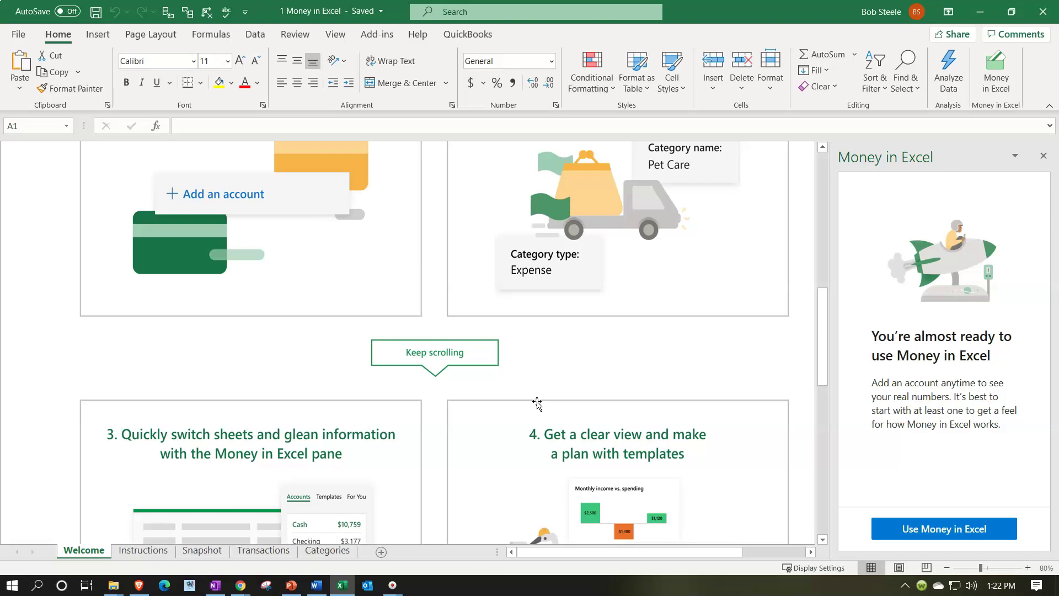
pyautogui.scroll(-5, 537, 403)
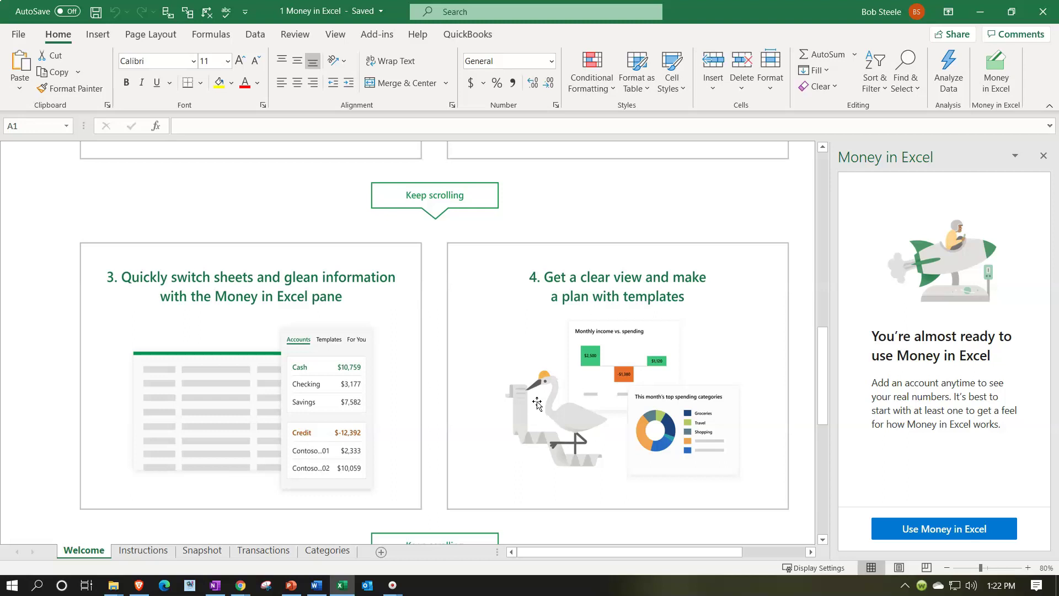
pyautogui.scroll(-1, 536, 403)
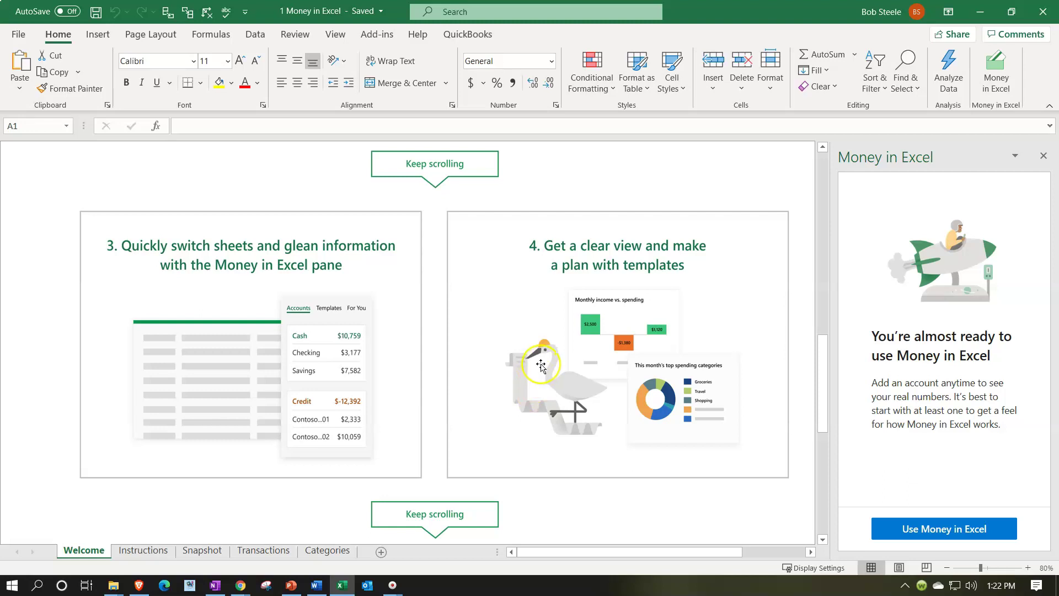
pyautogui.scroll(-7, 541, 365)
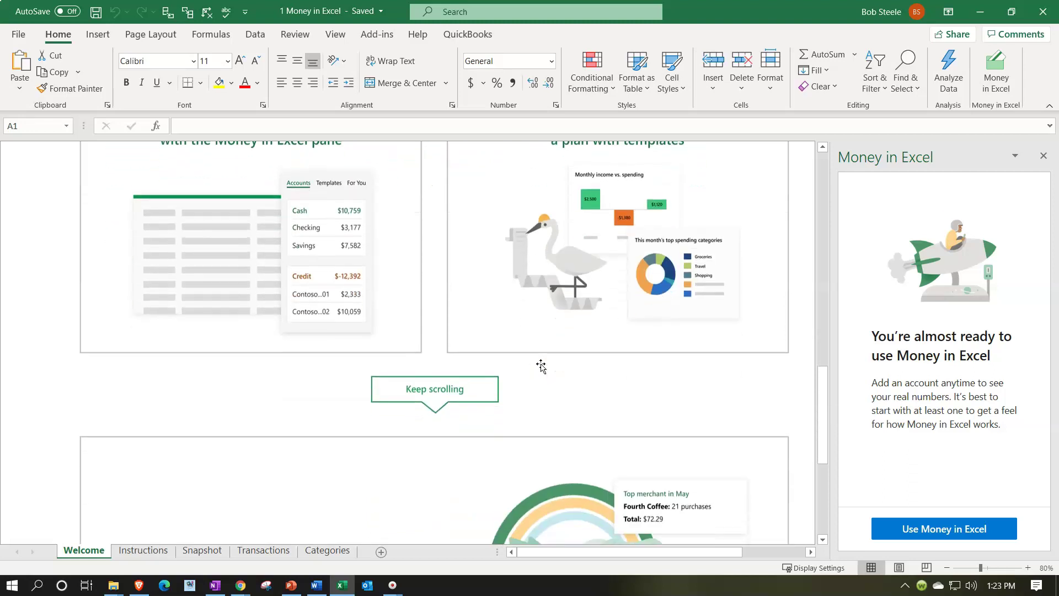
pyautogui.scroll(-4, 541, 365)
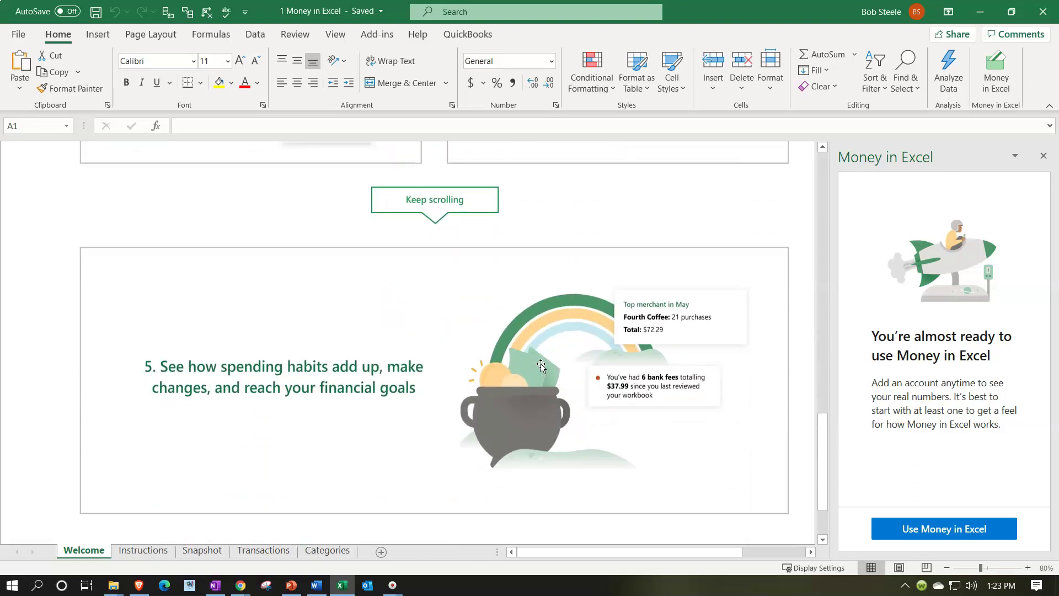
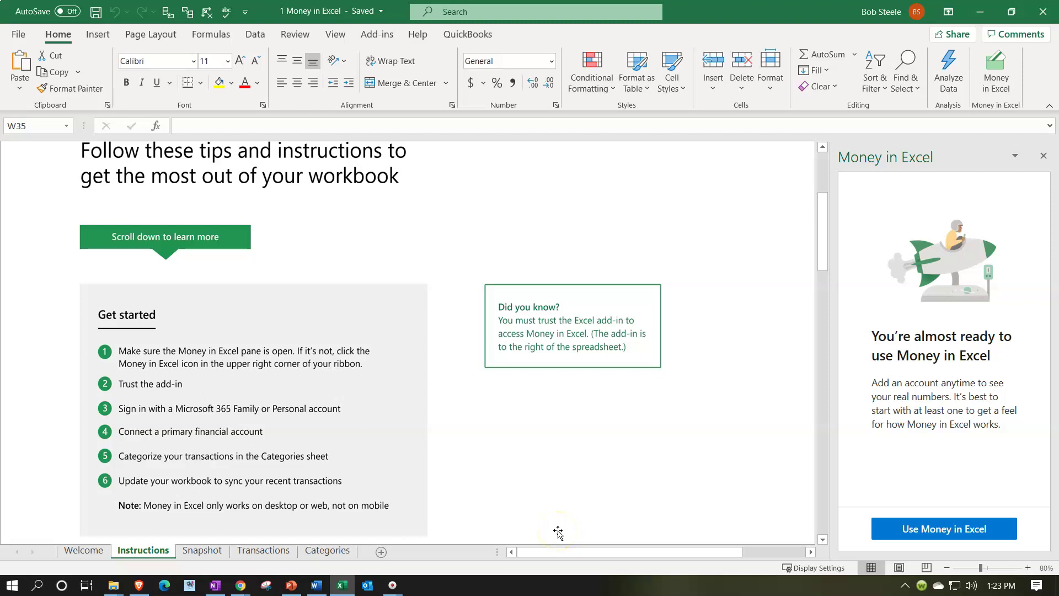
# Read the Instructions sheet's "Get started" and "Save your workbook" sections
pyautogui.scroll(-1, 554, 524)
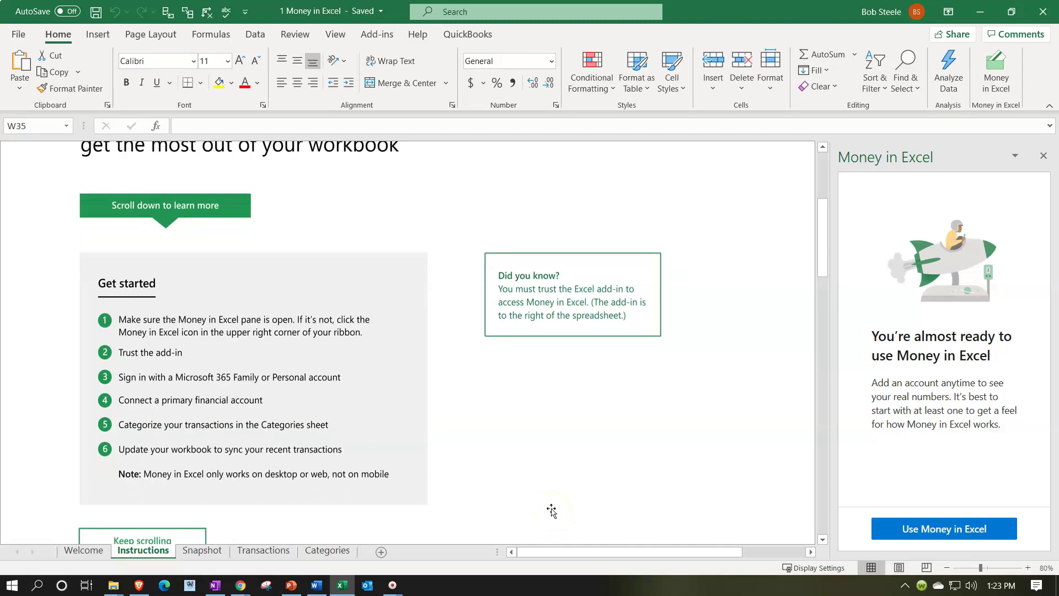
pyautogui.scroll(-1, 552, 512)
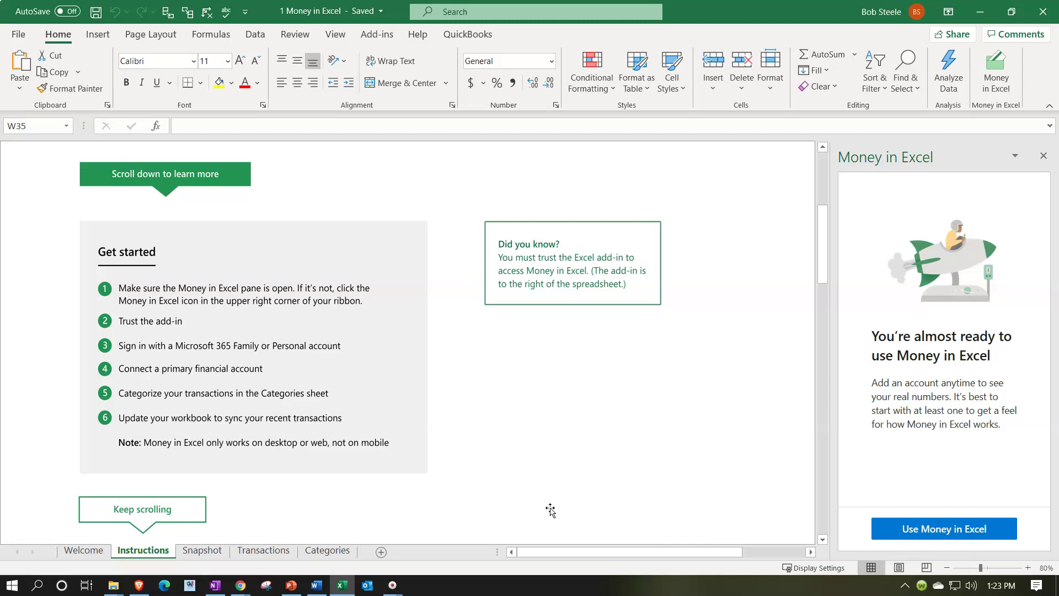
pyautogui.scroll(-1, 550, 510)
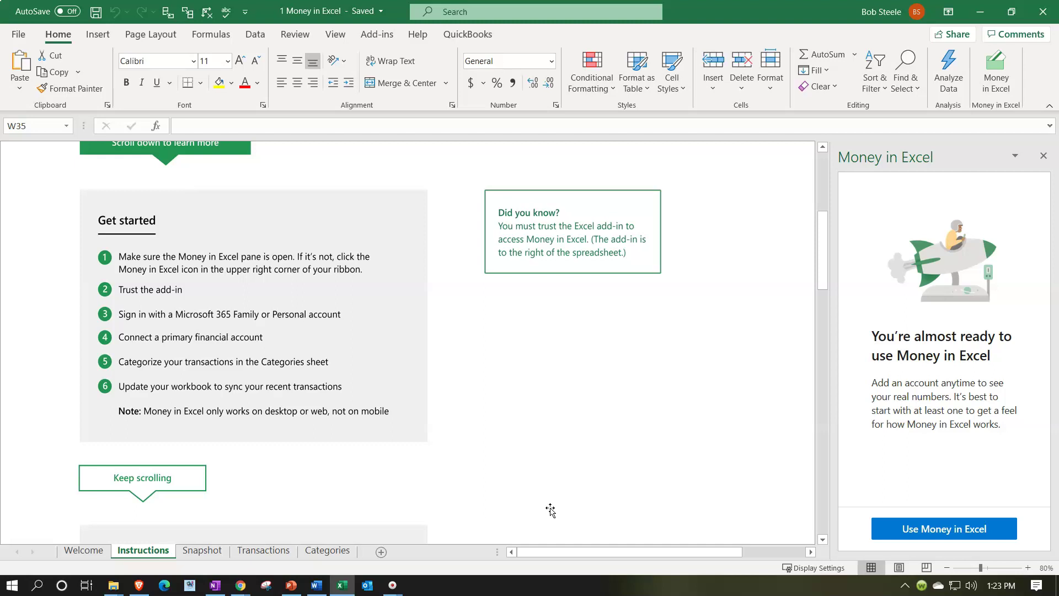
pyautogui.click(545, 499)
pyautogui.scroll(-2, 403, 377)
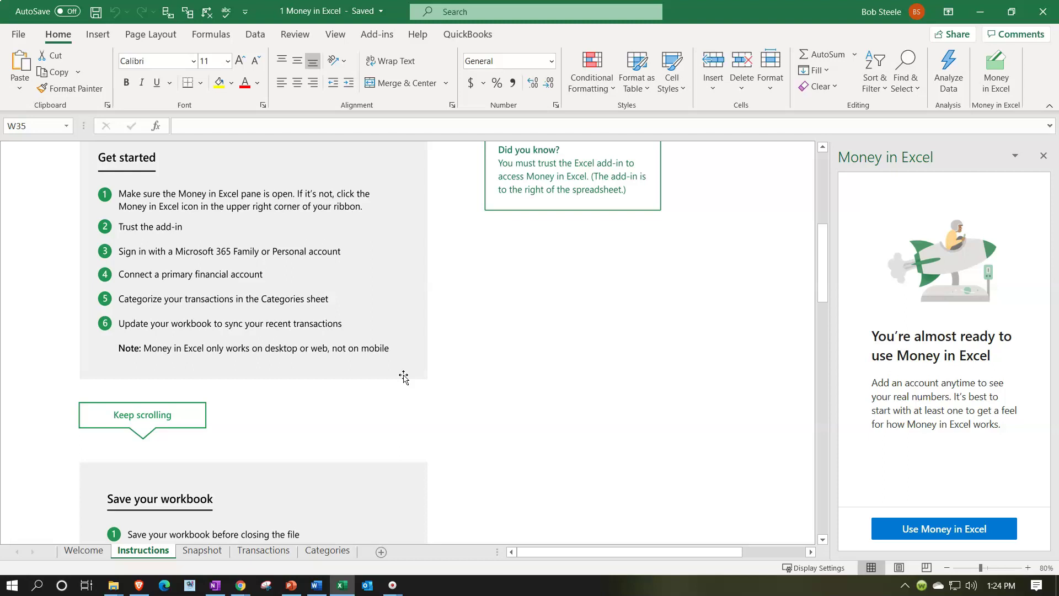
pyautogui.scroll(-3, 403, 377)
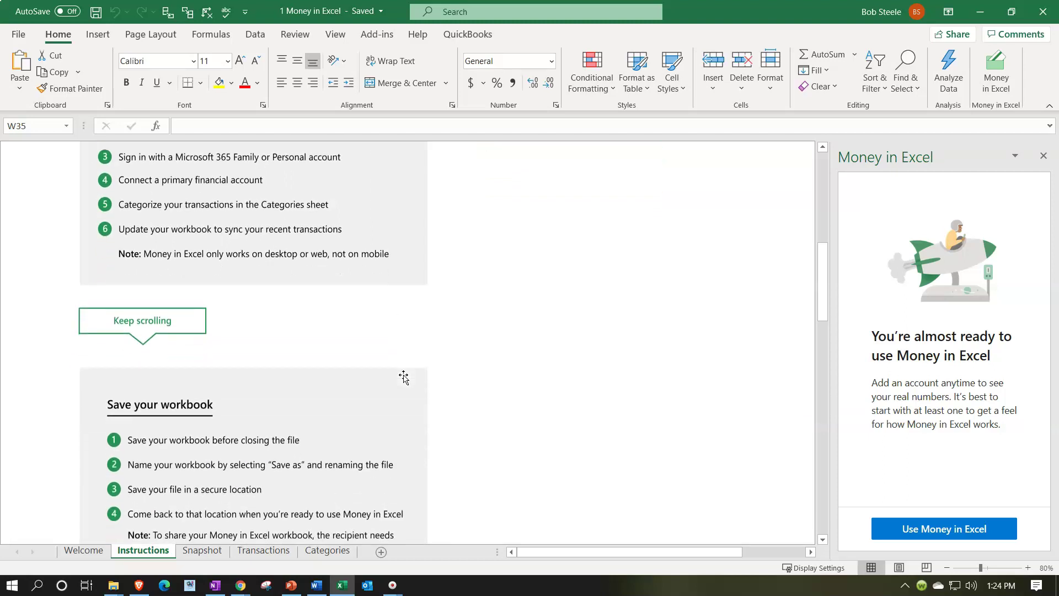
pyautogui.scroll(-3, 403, 377)
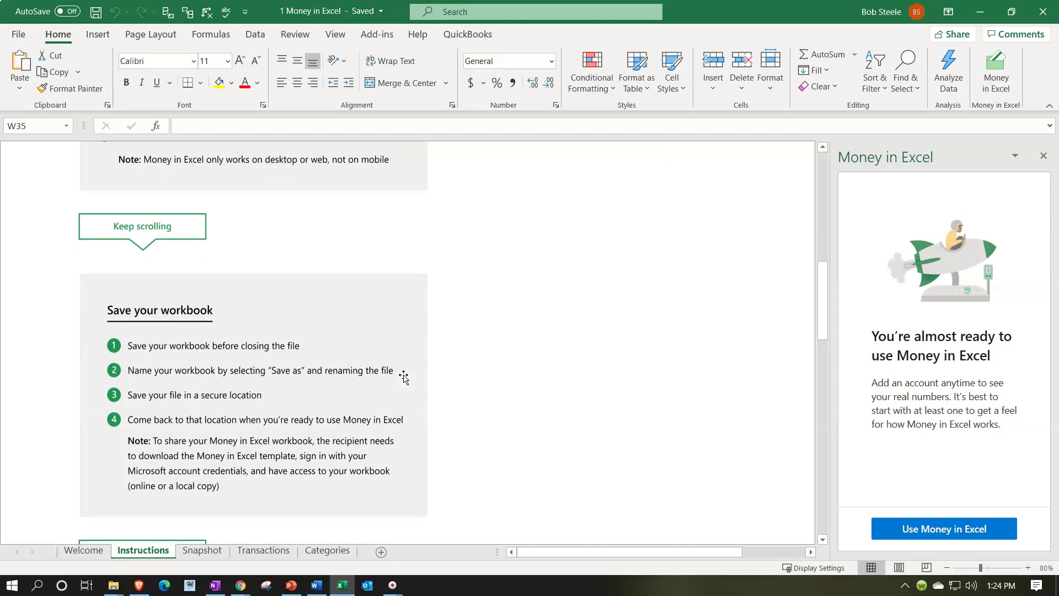
pyautogui.scroll(-3, 403, 376)
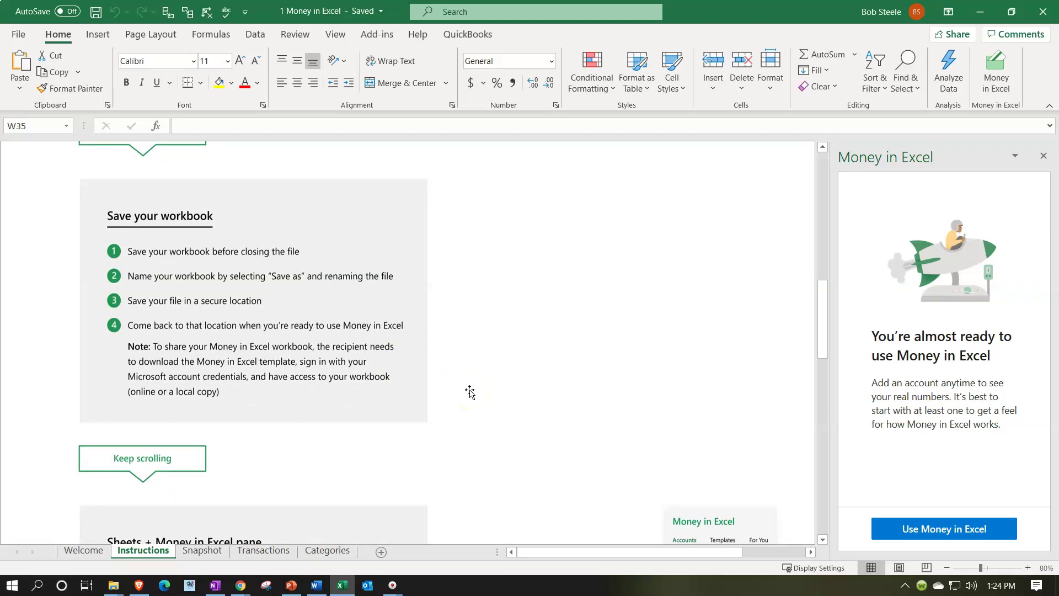
pyautogui.scroll(-1, 470, 392)
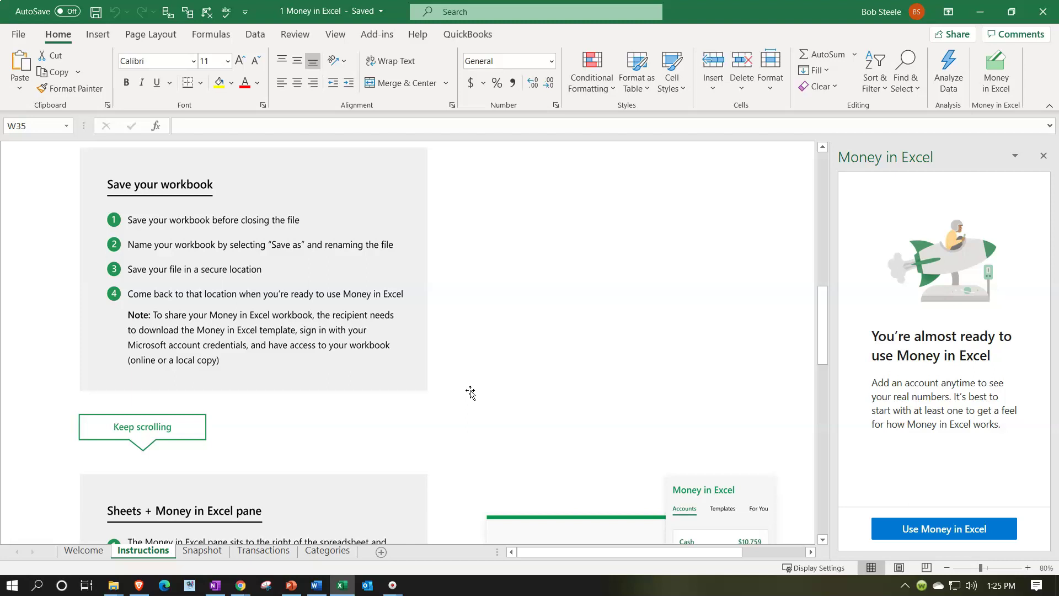
# Read the Instructions sheet's "Sheets + Money in Excel pane" and "Transactions sheet" sections with their illustrations
pyautogui.scroll(-4, 471, 392)
pyautogui.scroll(-4, 471, 392)
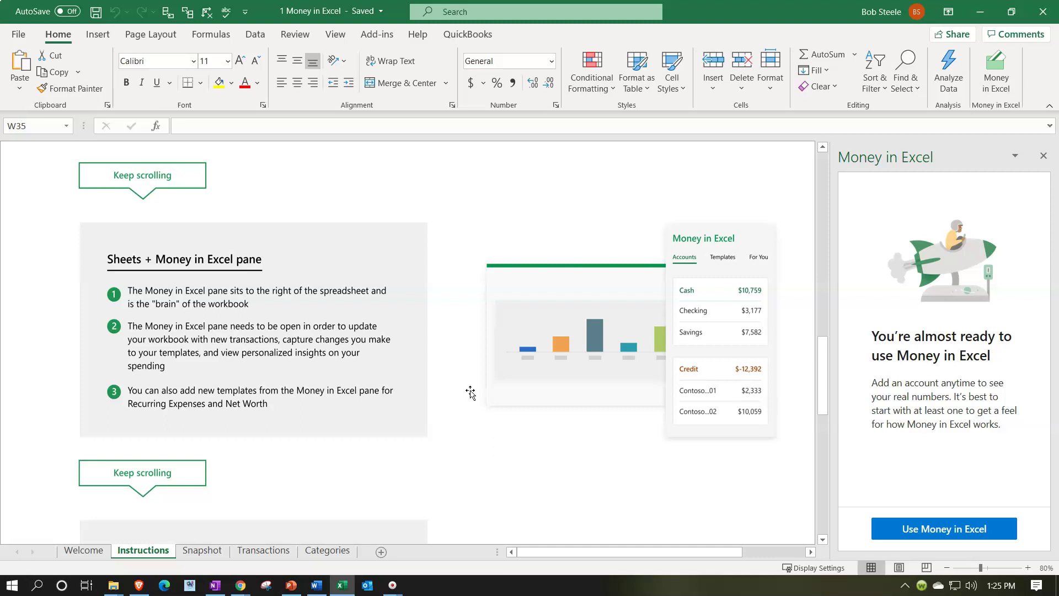
pyautogui.scroll(-1, 471, 392)
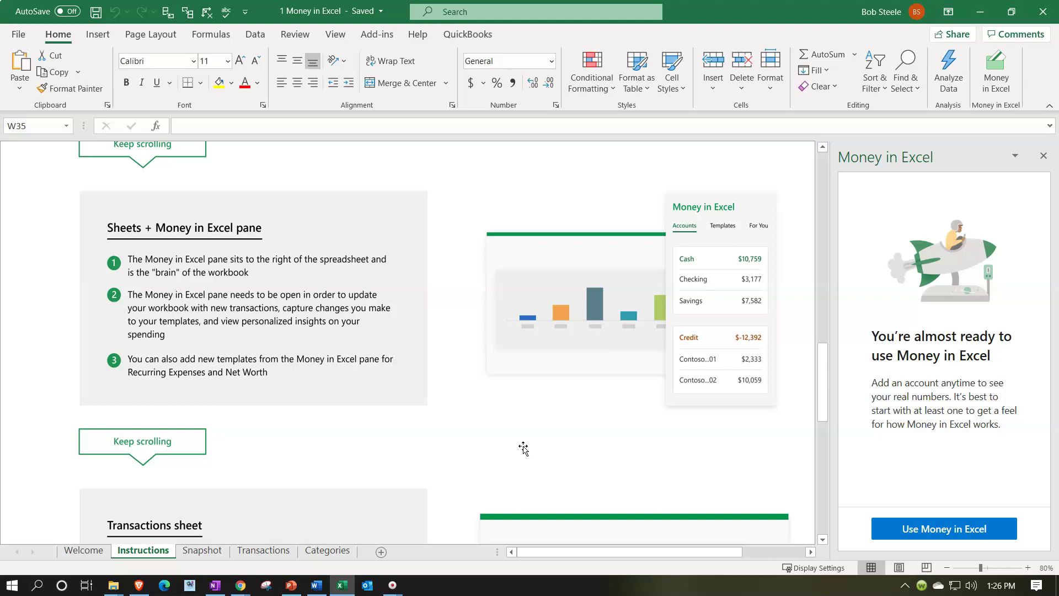
pyautogui.scroll(-1, 523, 449)
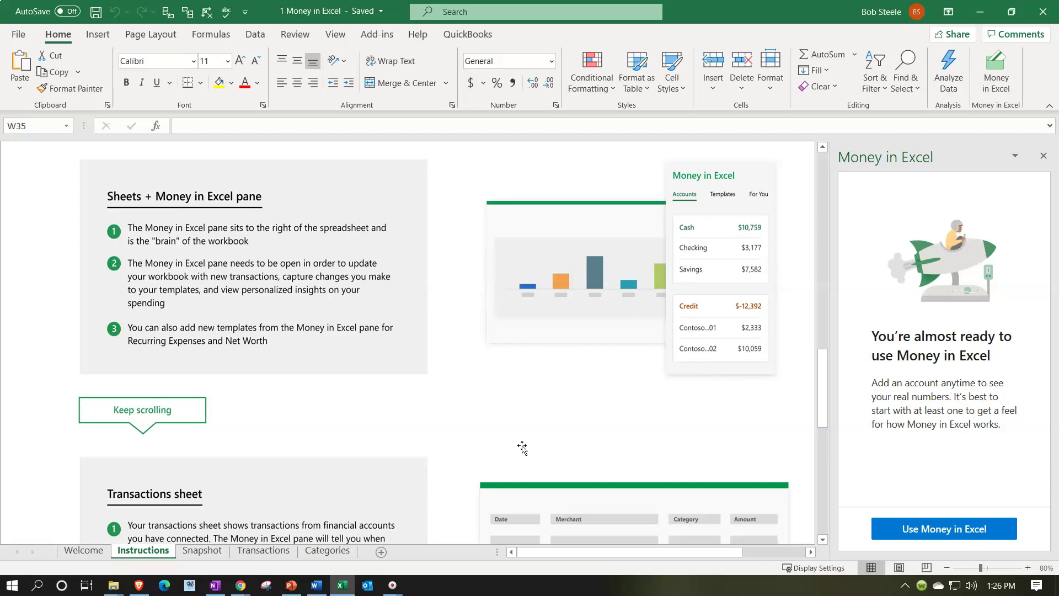
pyautogui.scroll(-6, 521, 448)
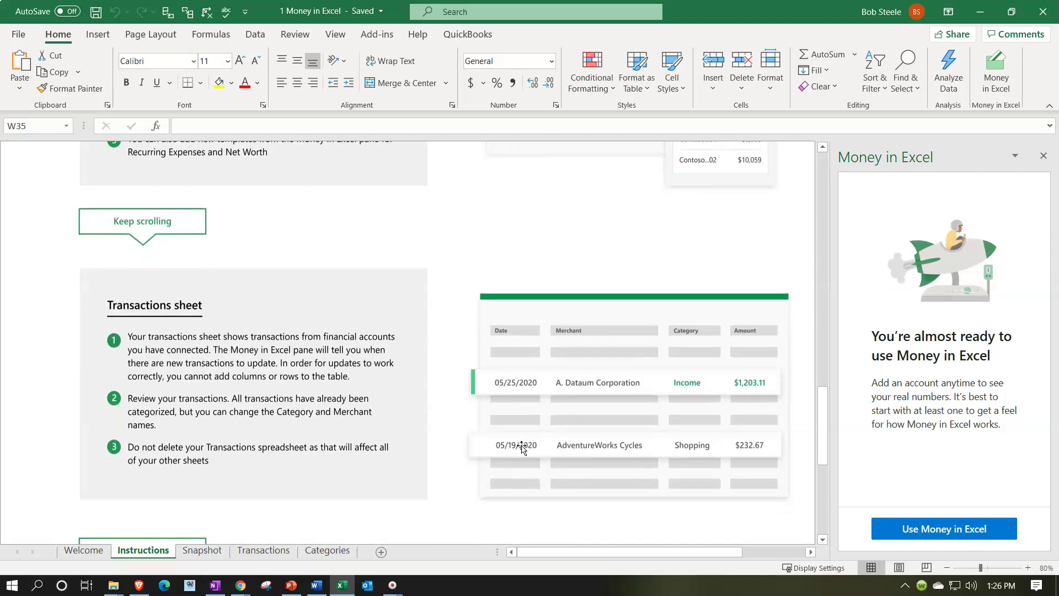
pyautogui.click(264, 550)
pyautogui.scroll(-2, 472, 449)
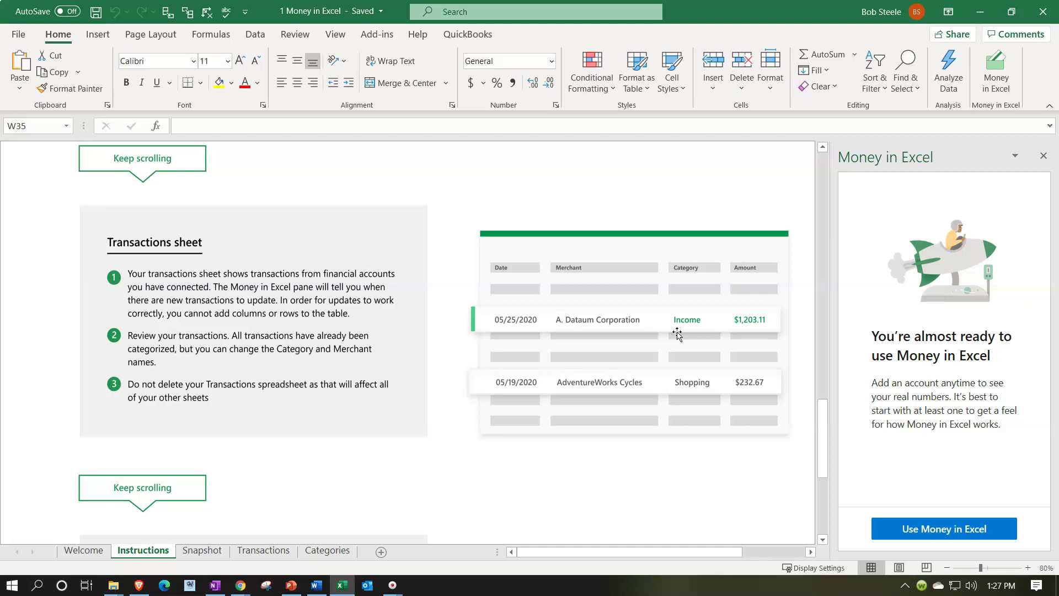
pyautogui.click(709, 333)
# Read the "Categories sheet" section at the end of the Instructions sheet
pyautogui.scroll(-8, 356, 451)
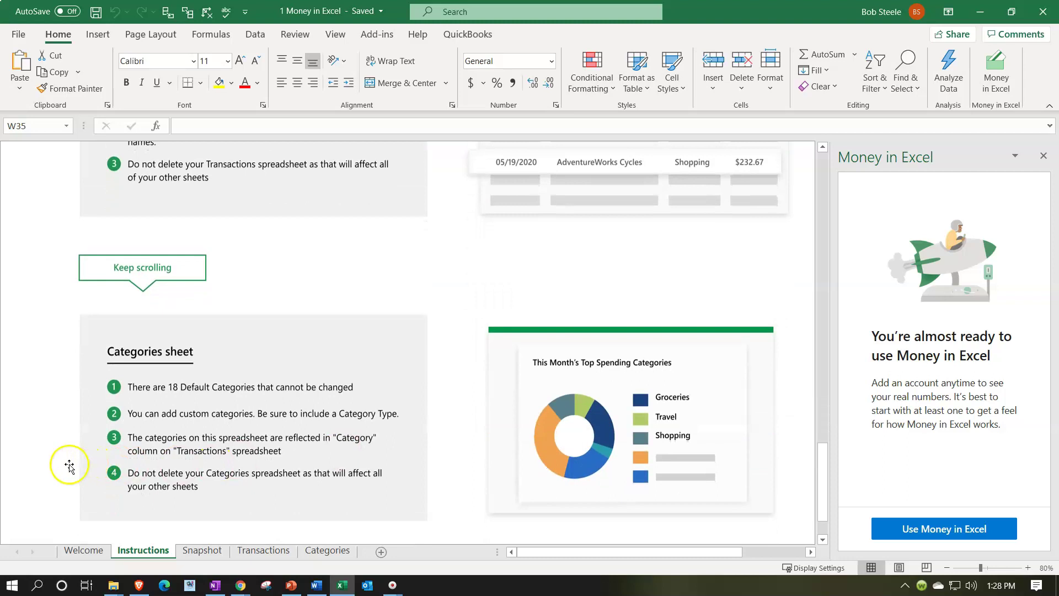
pyautogui.scroll(-1, 71, 466)
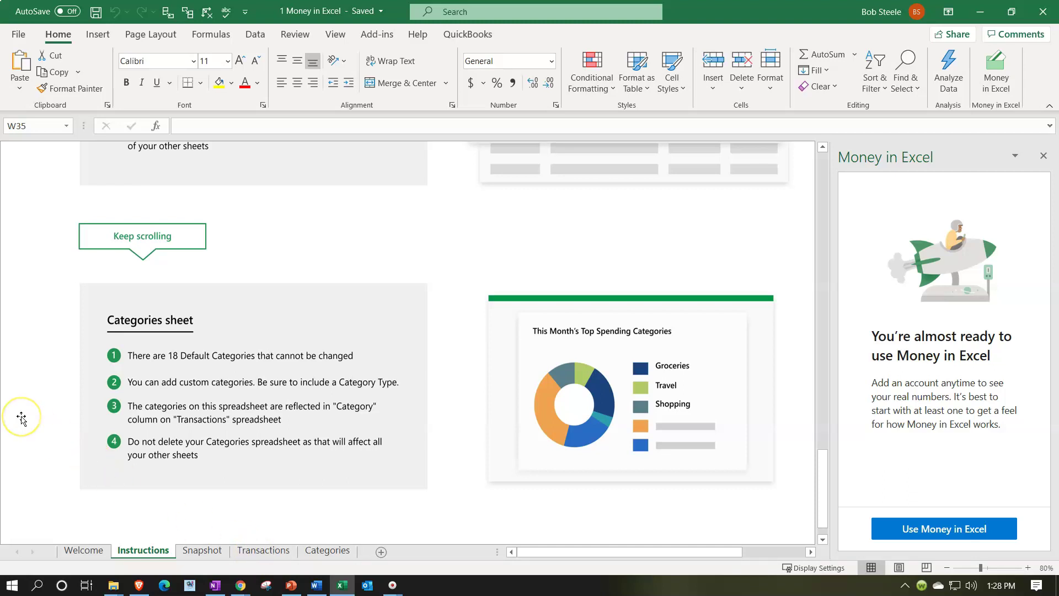
pyautogui.scroll(-1, 22, 417)
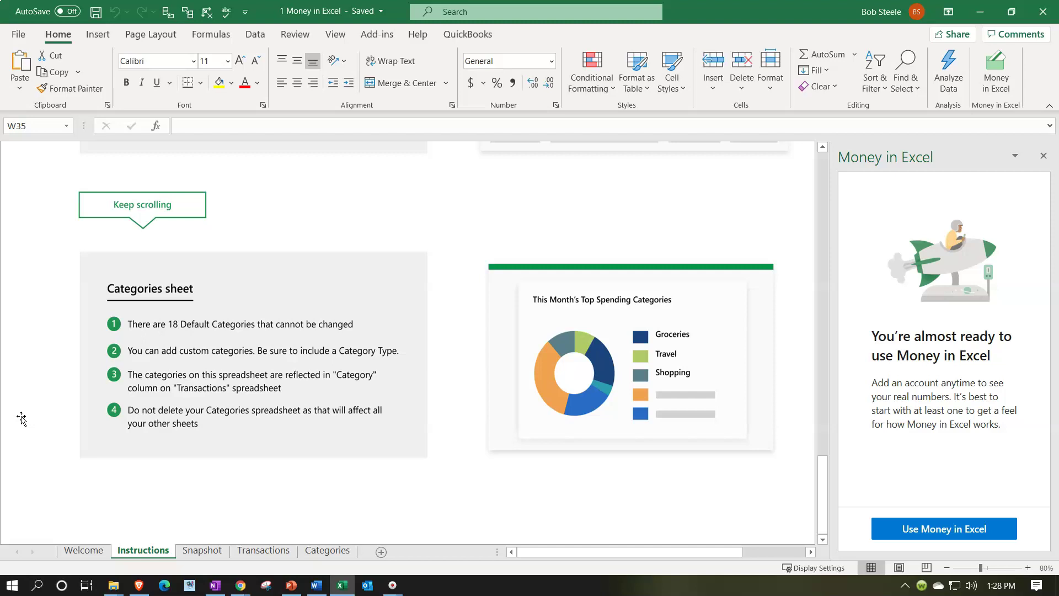
pyautogui.click(22, 414)
pyautogui.click(30, 407)
pyautogui.scroll(-1, 32, 404)
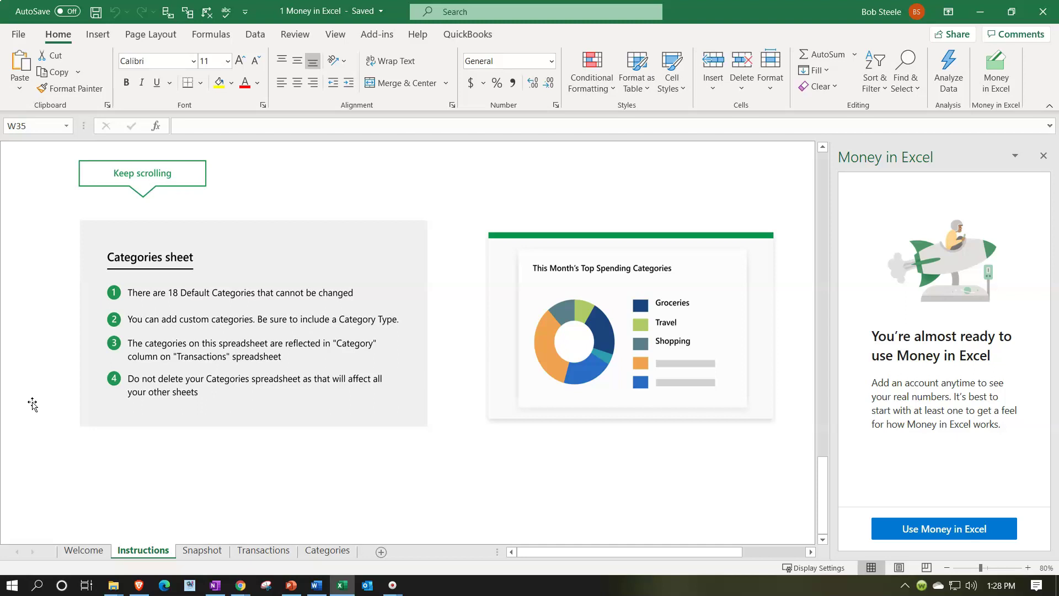
pyautogui.scroll(-3, 32, 404)
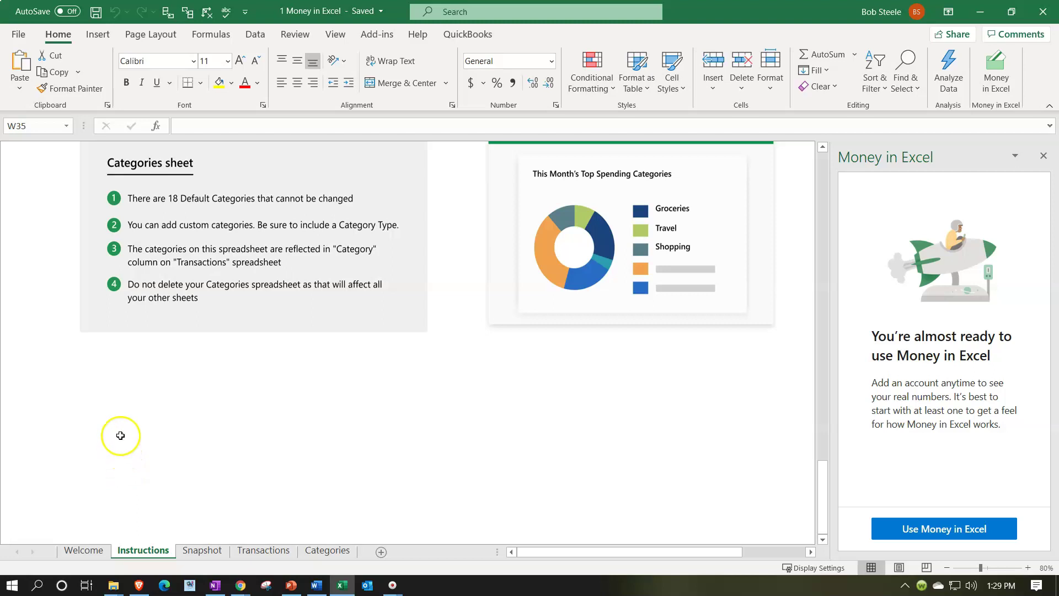
# Examine the Snapshot sheet's spending charts and merchant tables, and return to the top of the sheet
pyautogui.click(197, 557)
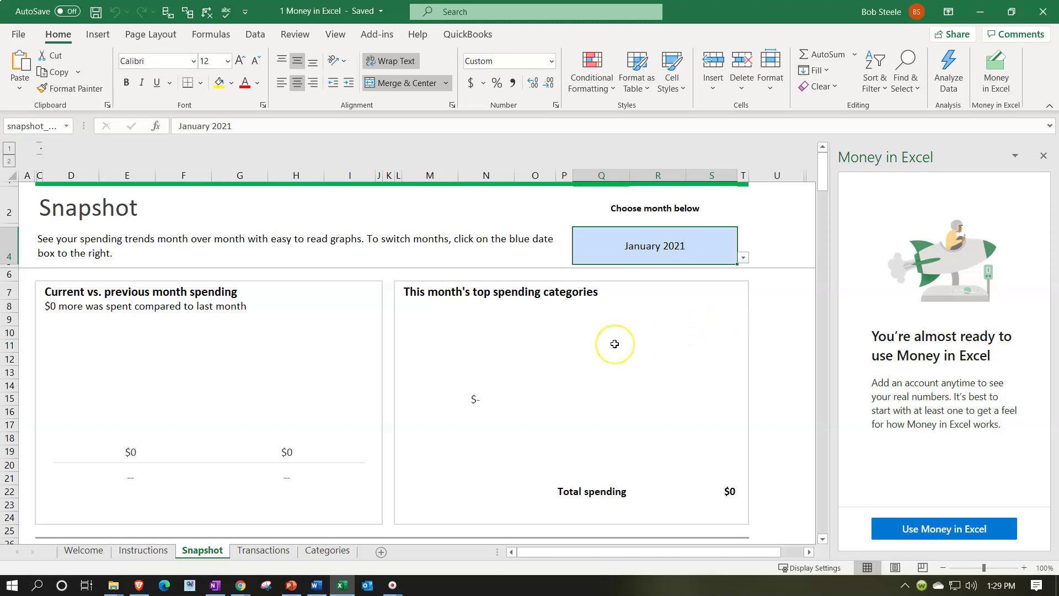
pyautogui.scroll(-4, 615, 343)
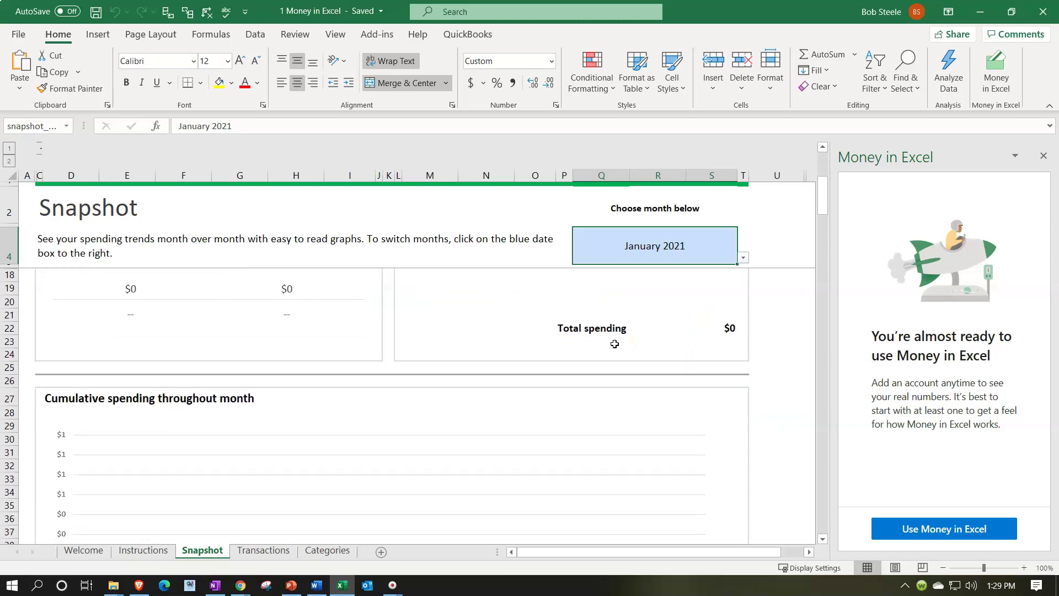
pyautogui.scroll(-1, 615, 344)
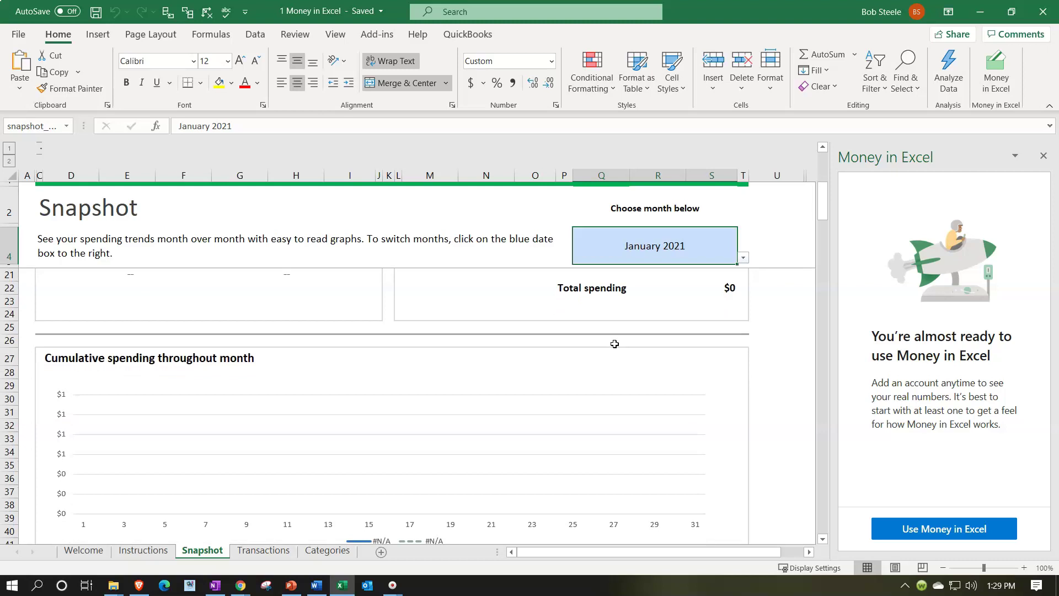
pyautogui.scroll(-4, 615, 343)
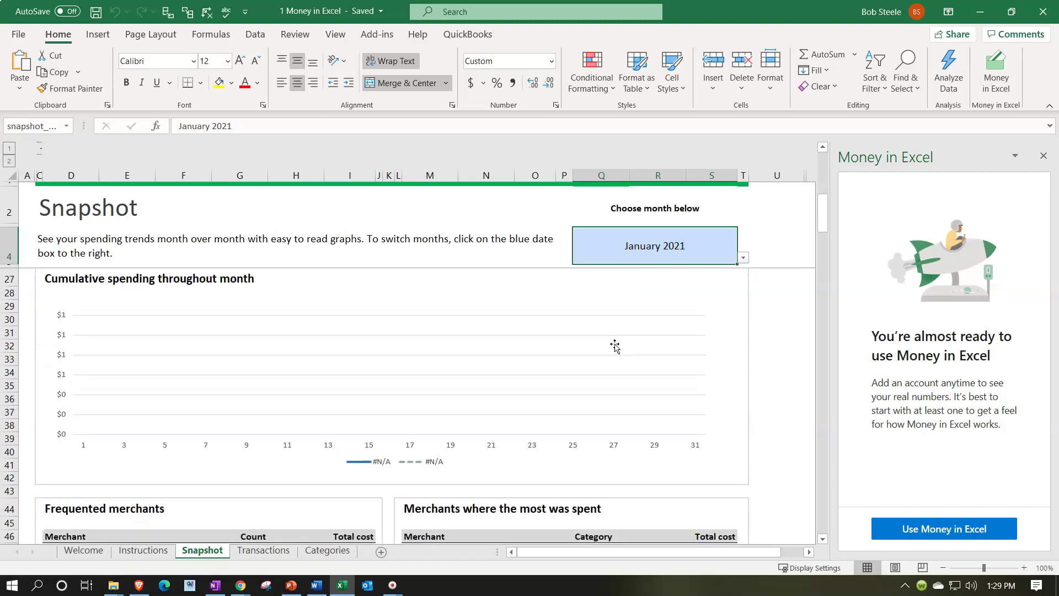
pyautogui.scroll(-2, 615, 346)
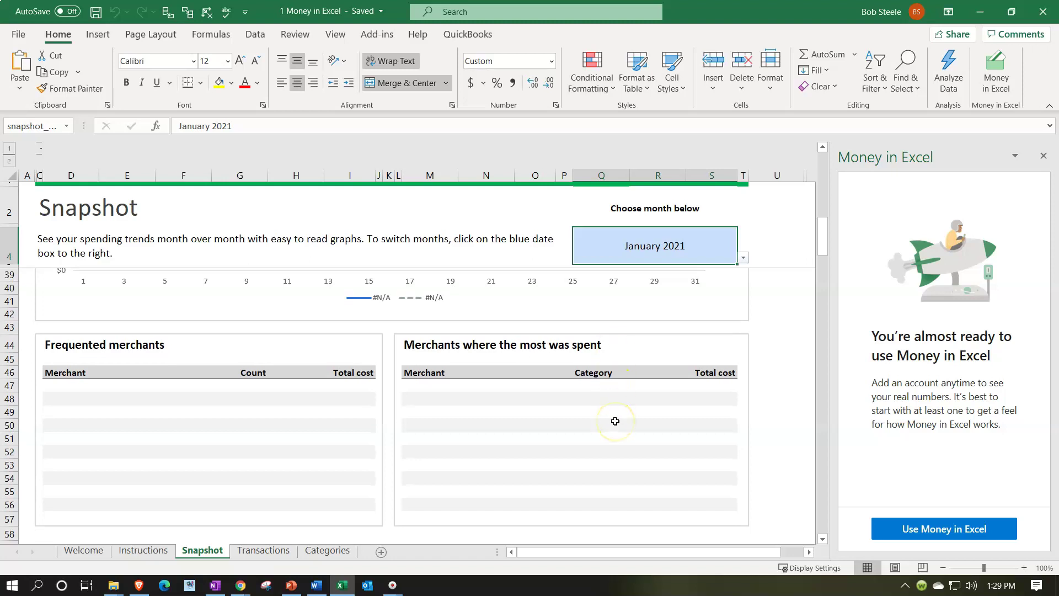
pyautogui.scroll(11, 615, 421)
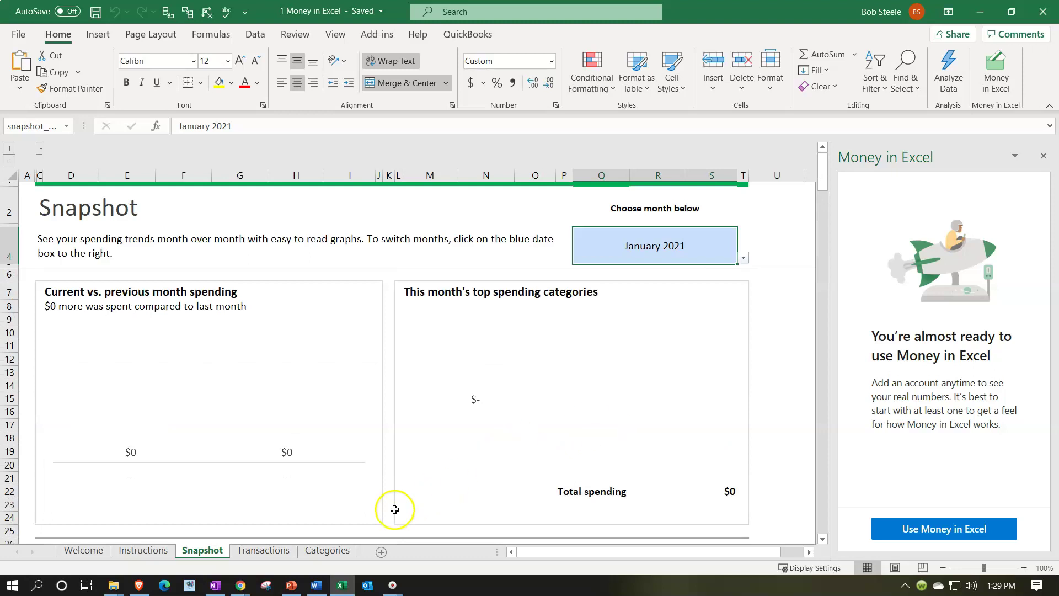
# Examine the Transactions and Categories sheets and check the category choices for the first transaction row
pyautogui.click(285, 555)
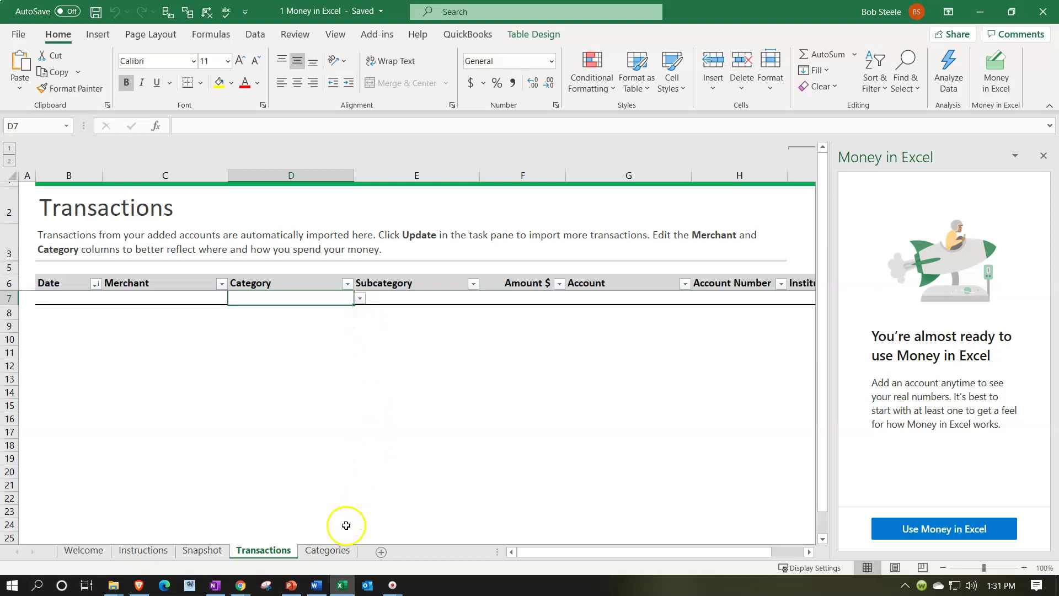
pyautogui.click(327, 551)
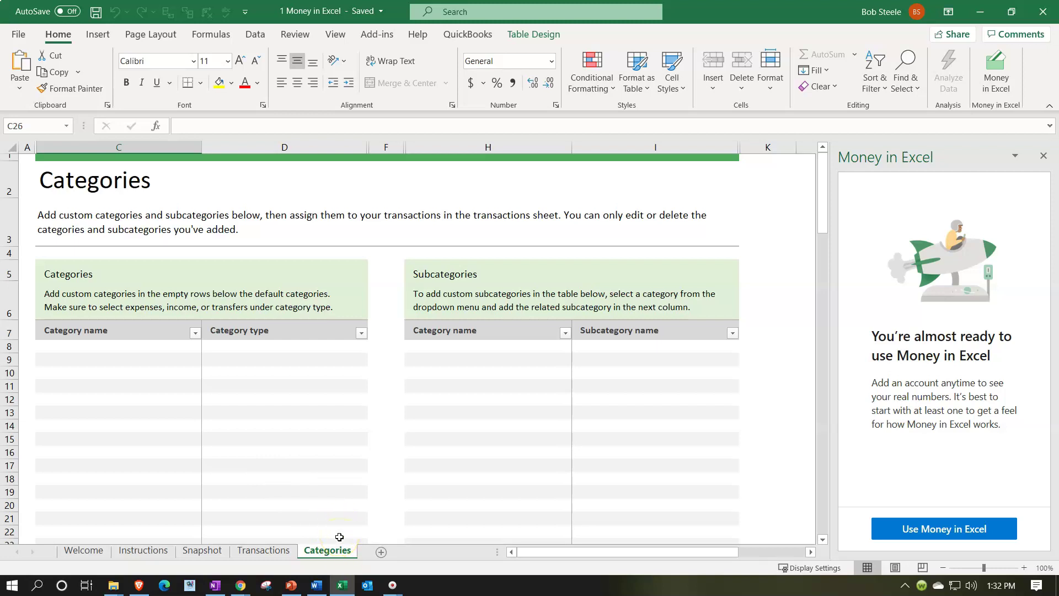
pyautogui.click(266, 552)
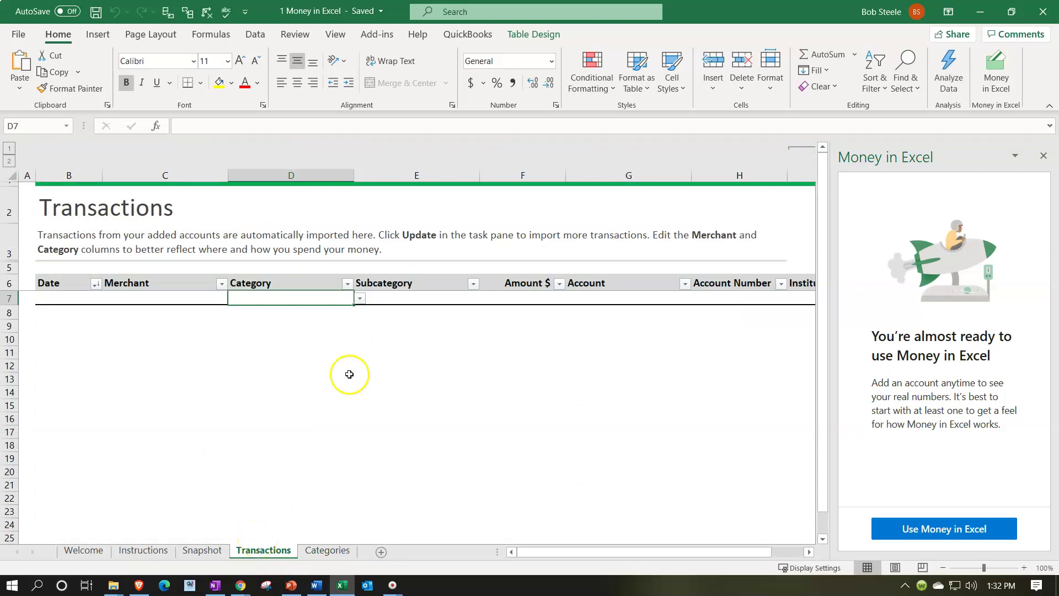
pyautogui.click(360, 298)
pyautogui.click(360, 297)
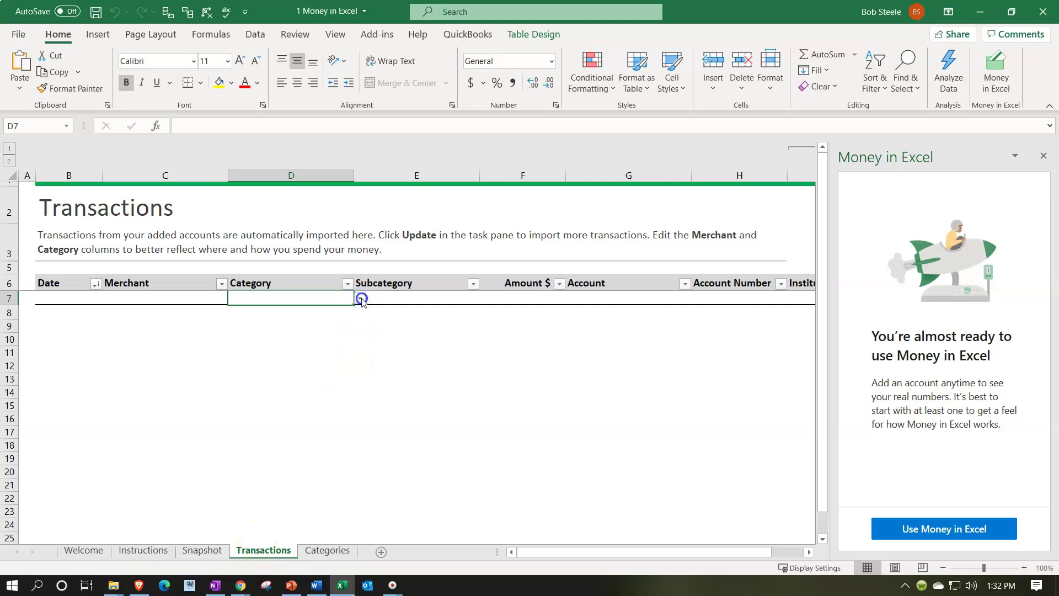
# Examine the type choices for the first custom category on the Categories sheet, and select the first category cell under Subcategories
pyautogui.click(340, 553)
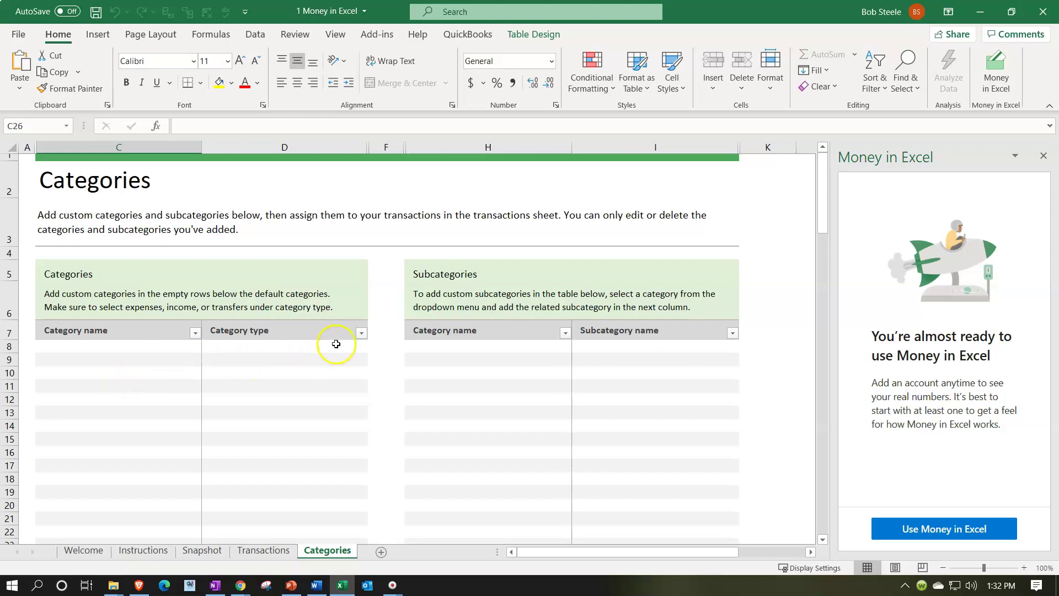
pyautogui.click(362, 332)
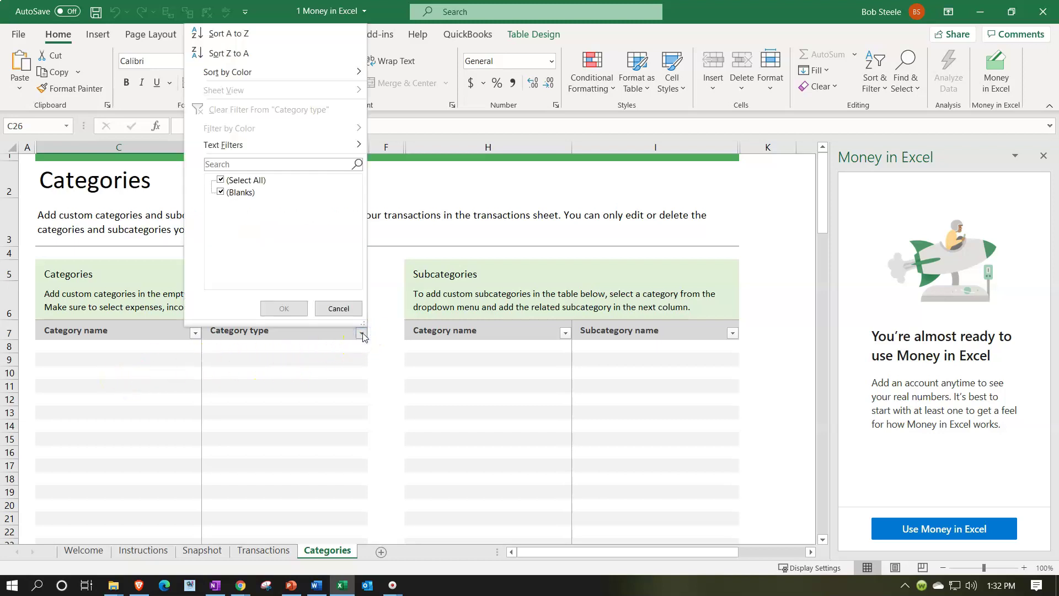
pyautogui.click(361, 333)
pyautogui.click(351, 347)
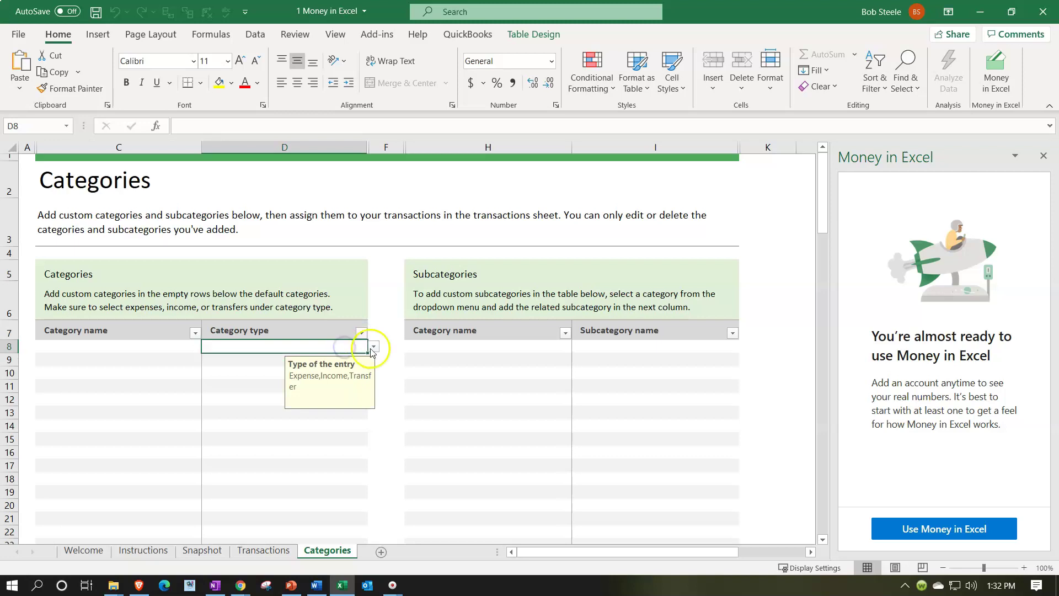
pyautogui.click(373, 347)
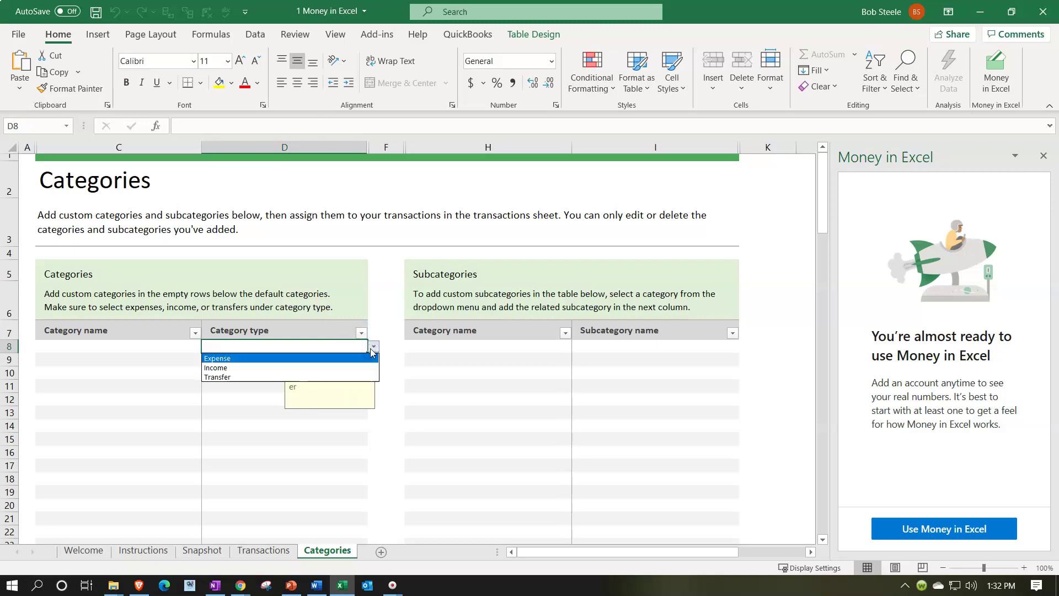
pyautogui.click(325, 346)
pyautogui.press('Escape')
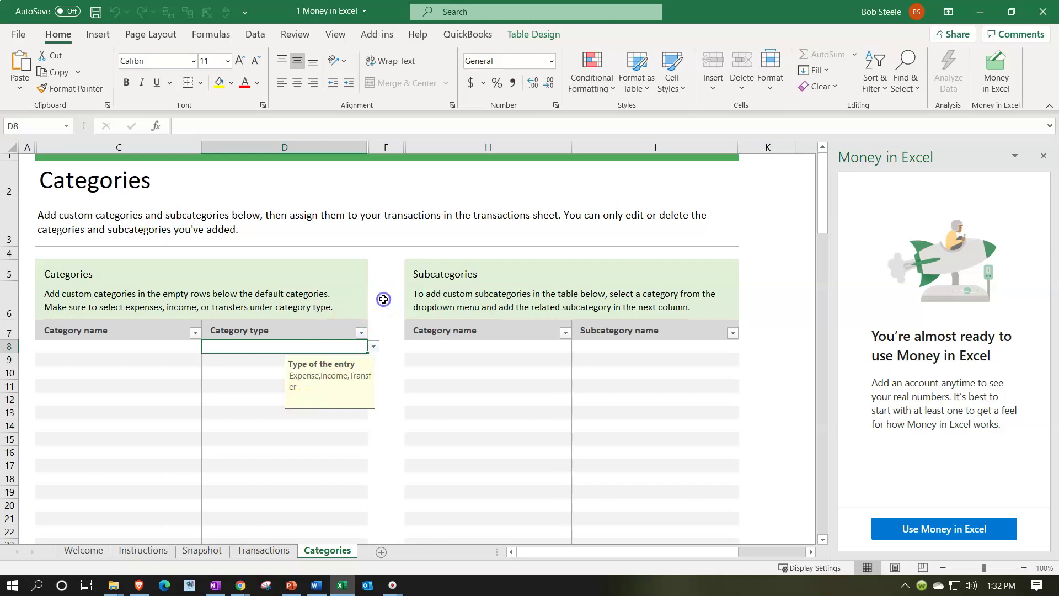
pyautogui.click(382, 388)
pyautogui.click(356, 346)
pyautogui.click(374, 347)
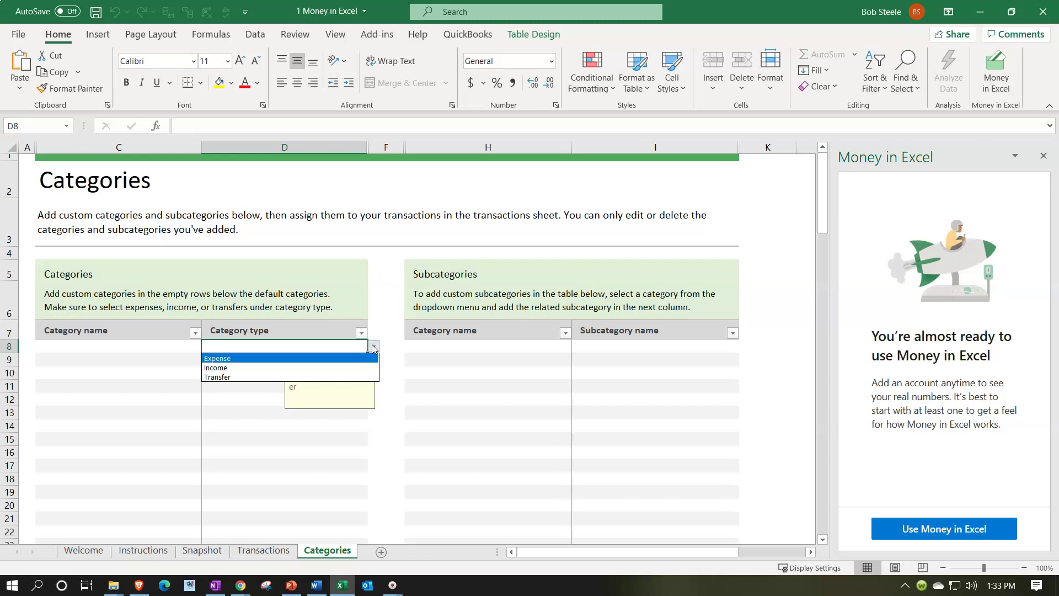
pyautogui.click(379, 306)
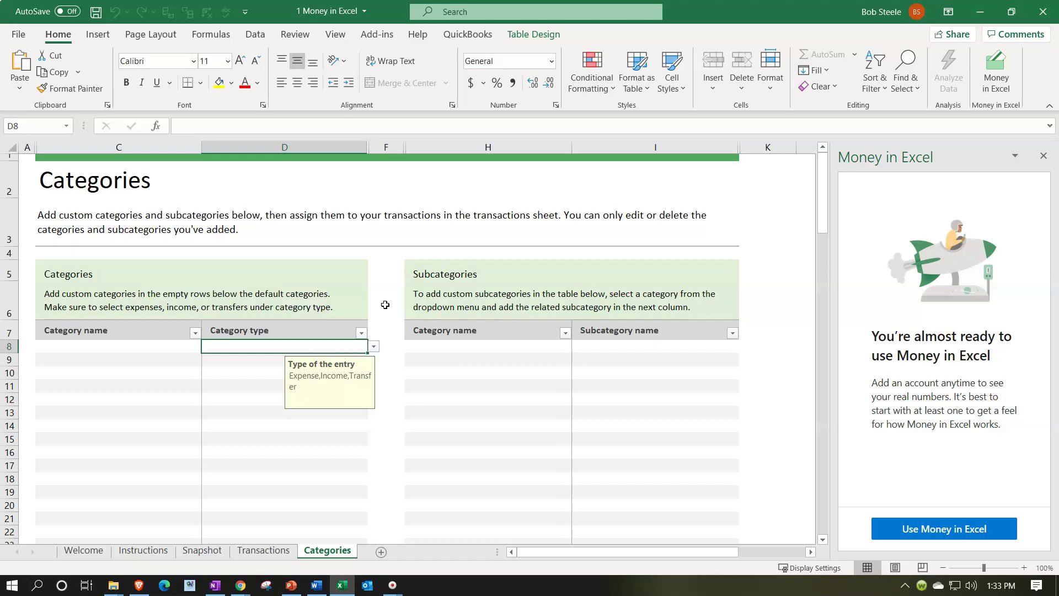
pyautogui.click(418, 347)
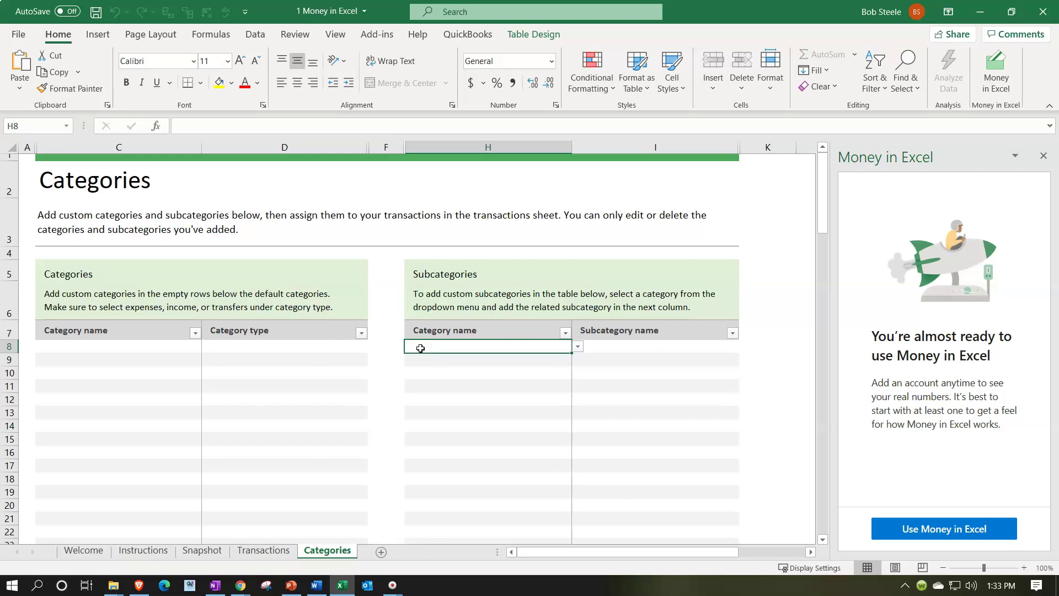
# Revisit the Transactions and Categories sheets, return to the Snapshot sheet and save the workbook
pyautogui.click(277, 552)
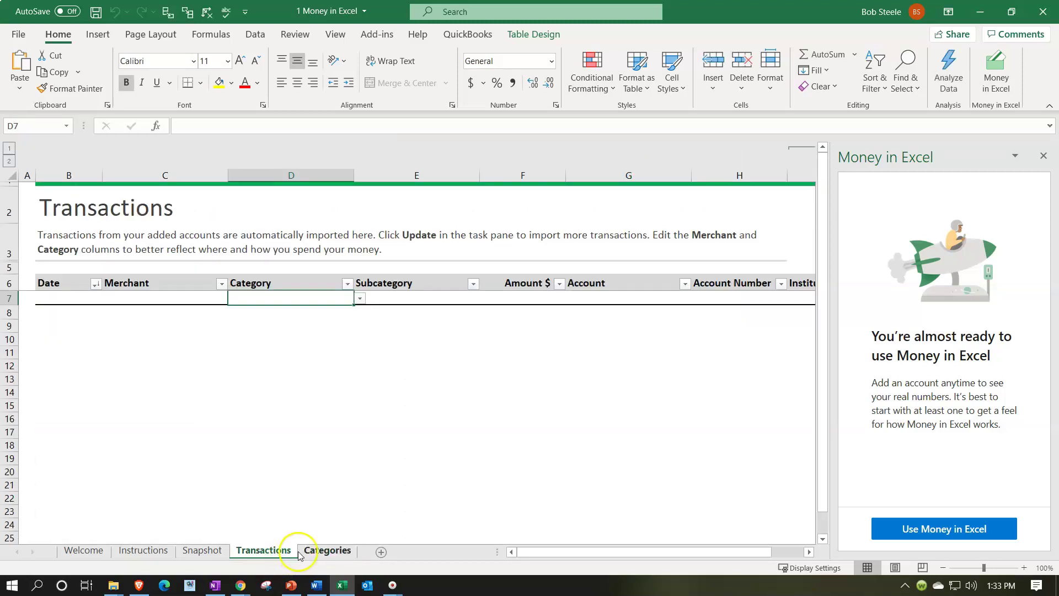
pyautogui.click(301, 551)
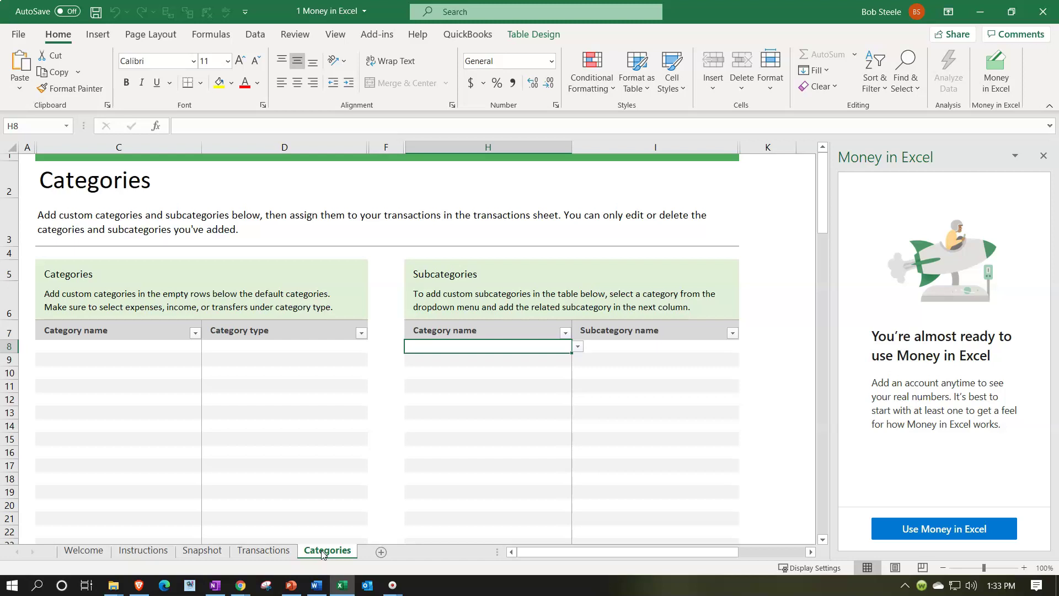
pyautogui.click(204, 552)
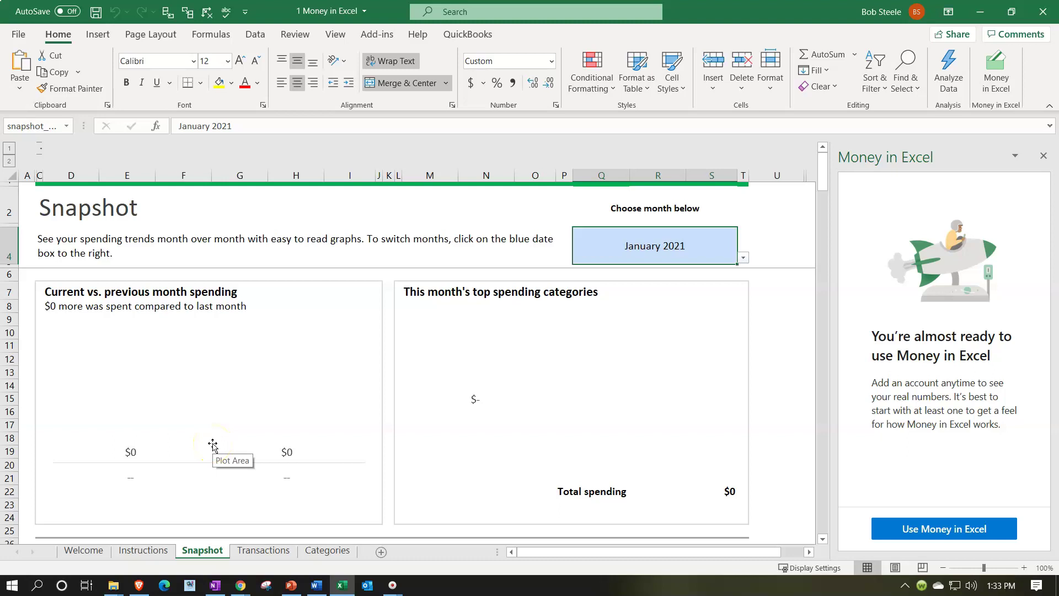
pyautogui.click(96, 13)
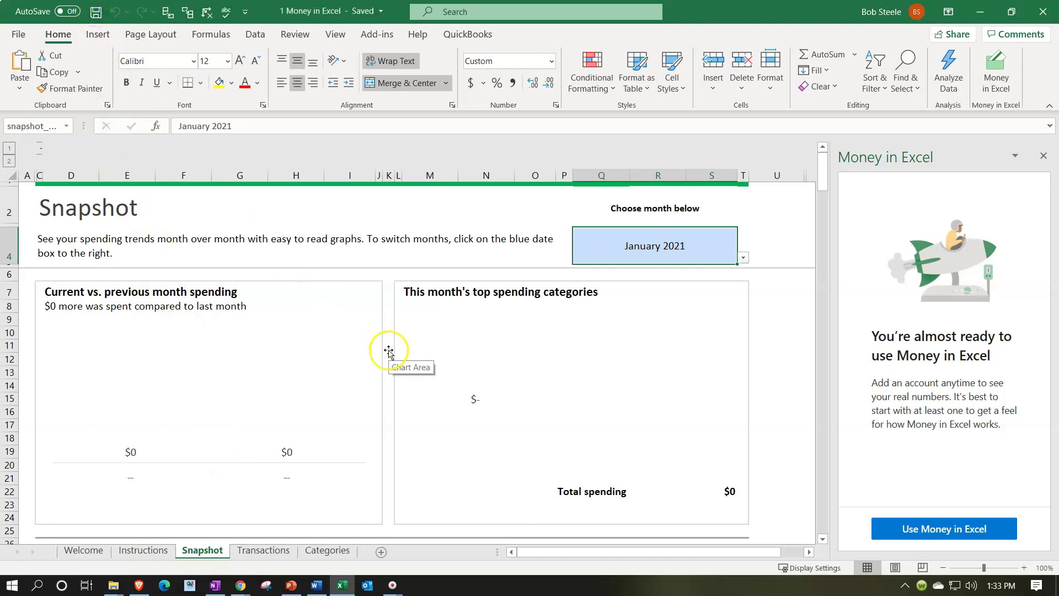